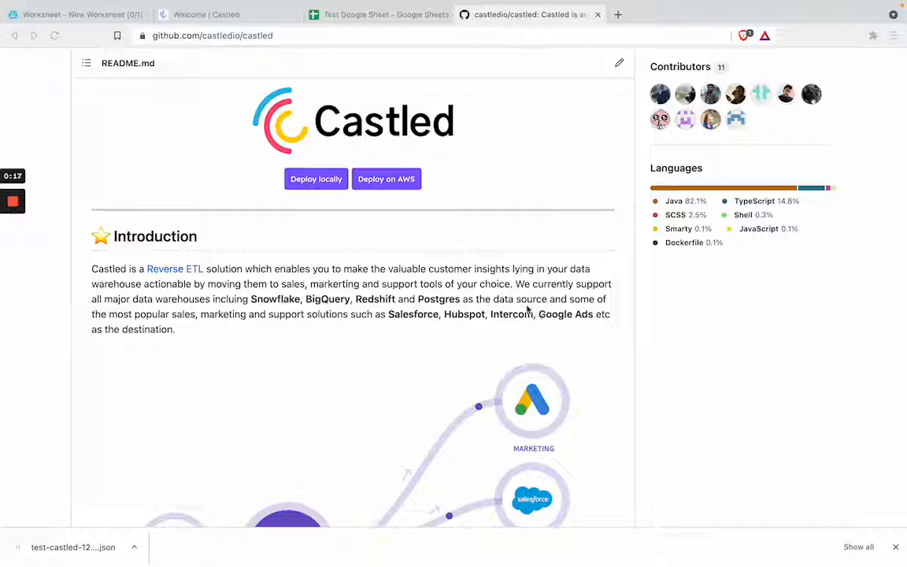
Review the contacts and subscription join query in the Snowflake worksheet and the destination spreadsheet Test Google Sheet
left_click(109, 21)
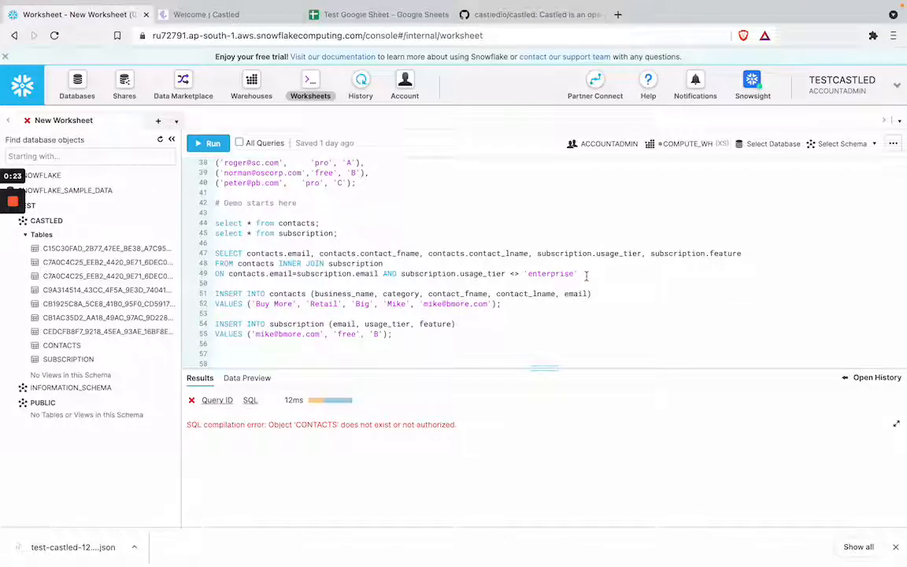
left_click_drag(586, 275, 187, 261)
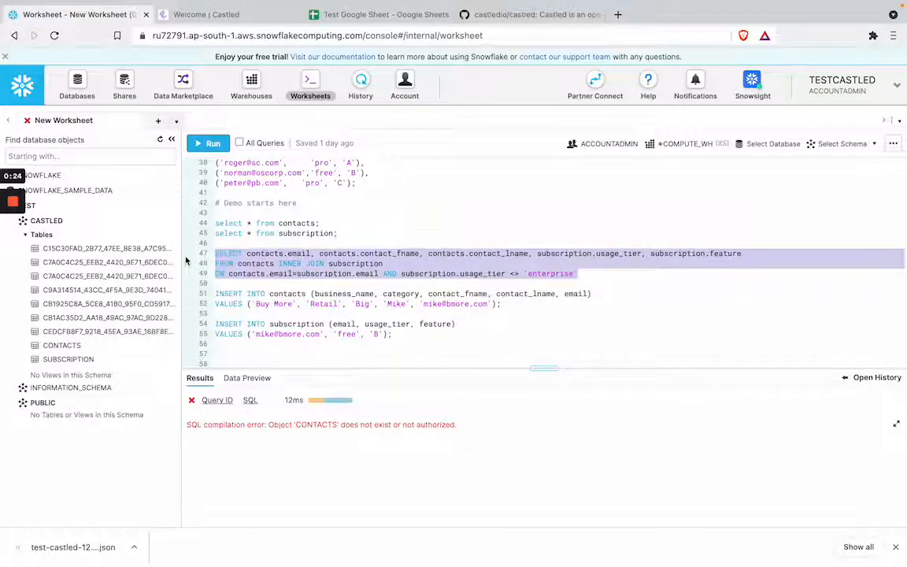
left_click(363, 15)
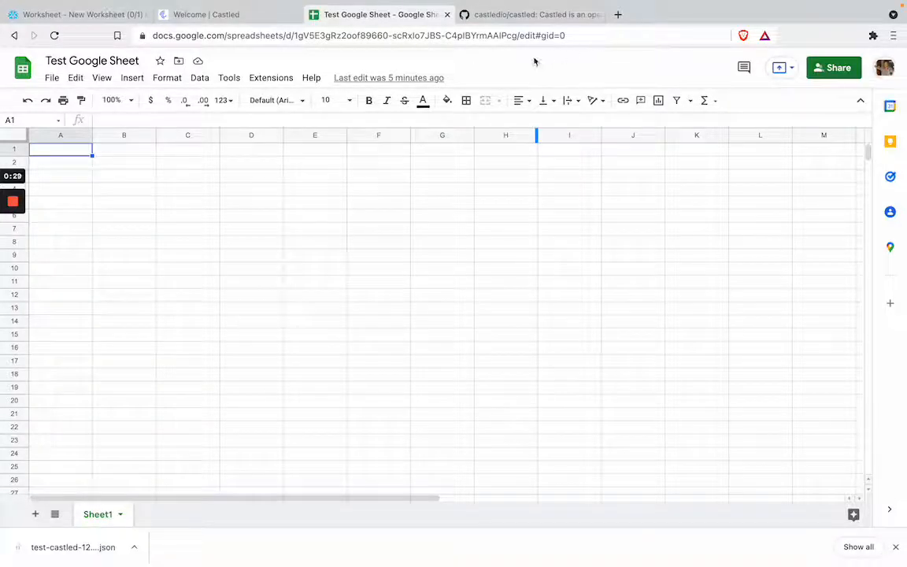
Read the introduction and the Getting Started deployment commands in Castled's GitHub README
left_click(516, 15)
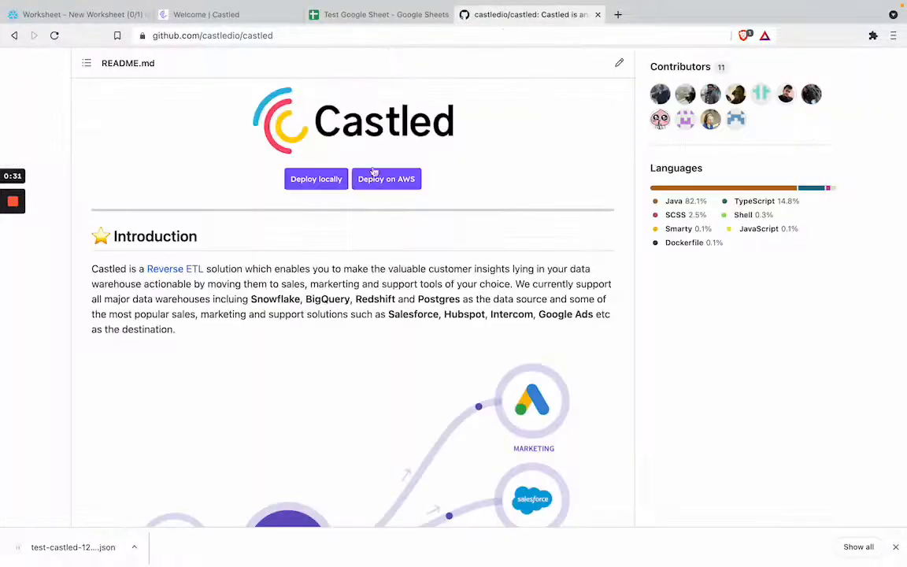
scroll(308, 265, "up", 1)
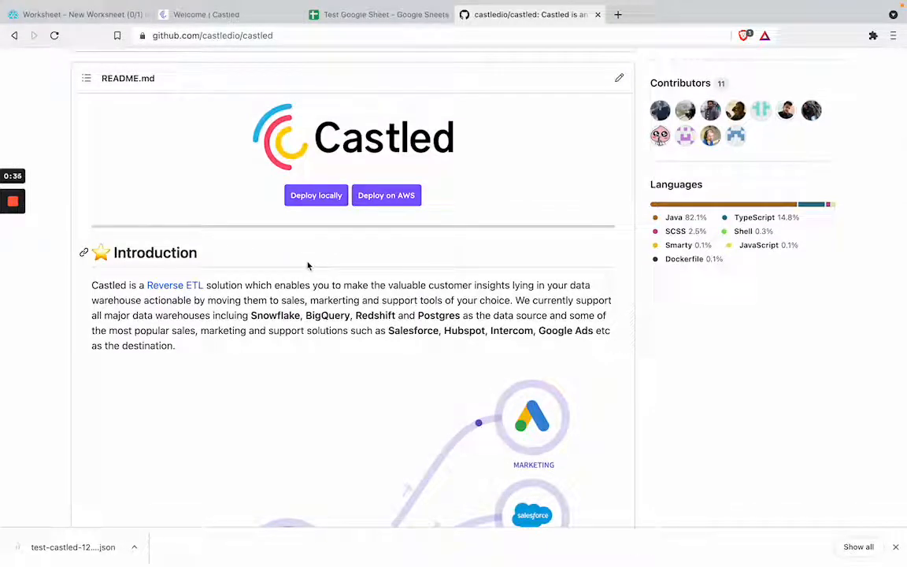
scroll(250, 315, "down", 3)
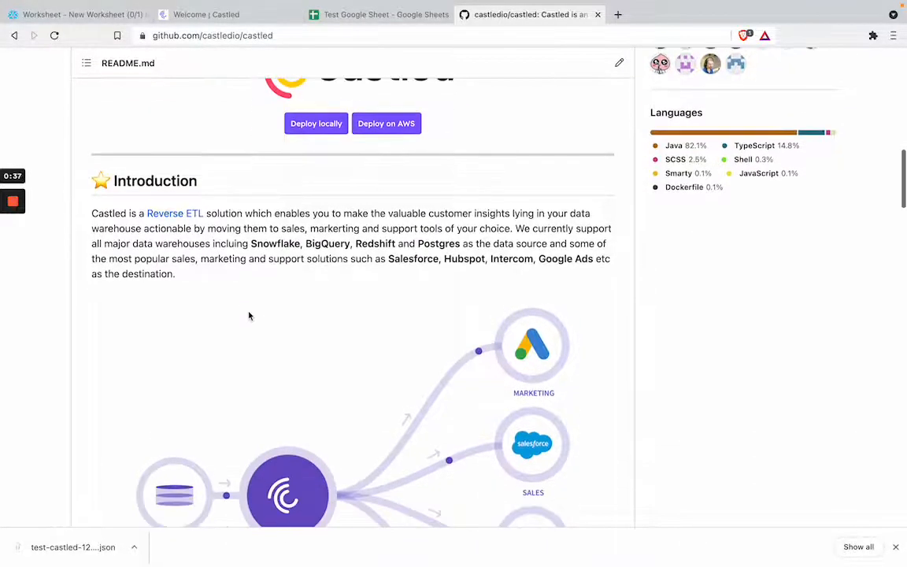
scroll(249, 317, "down", 6)
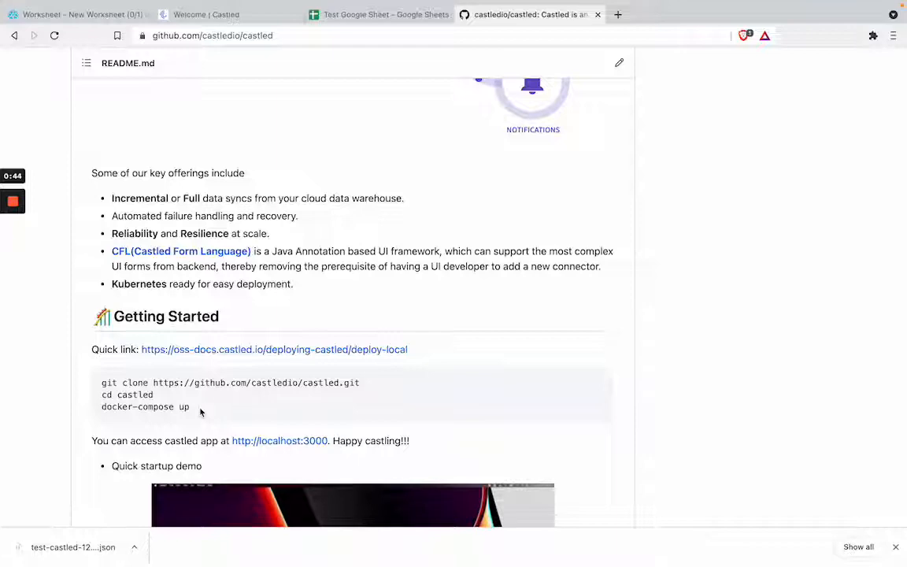
scroll(200, 412, "up", 8)
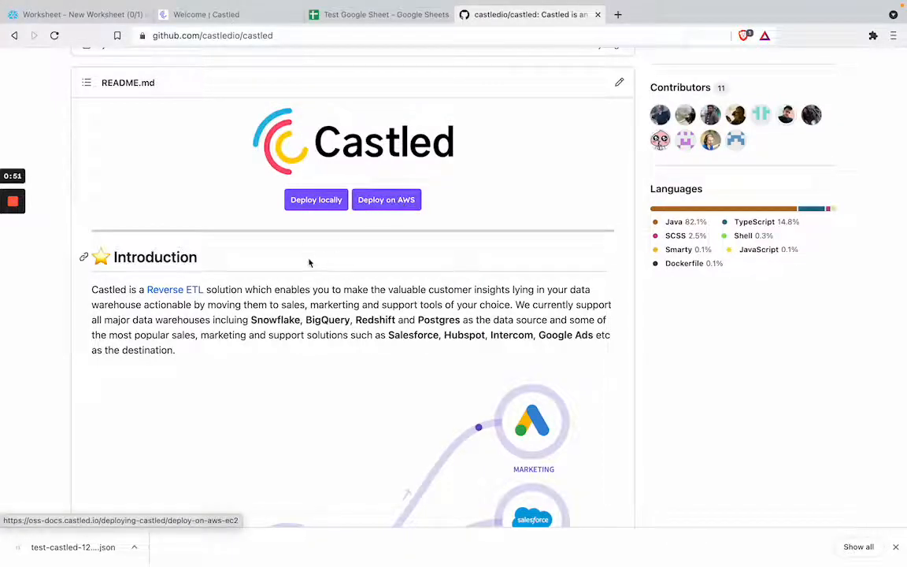
Switch to Castled, start a pipeline with your own warehouse, and choose Snowflake as the source type
mouse_move(253, 21)
left_click(251, 45)
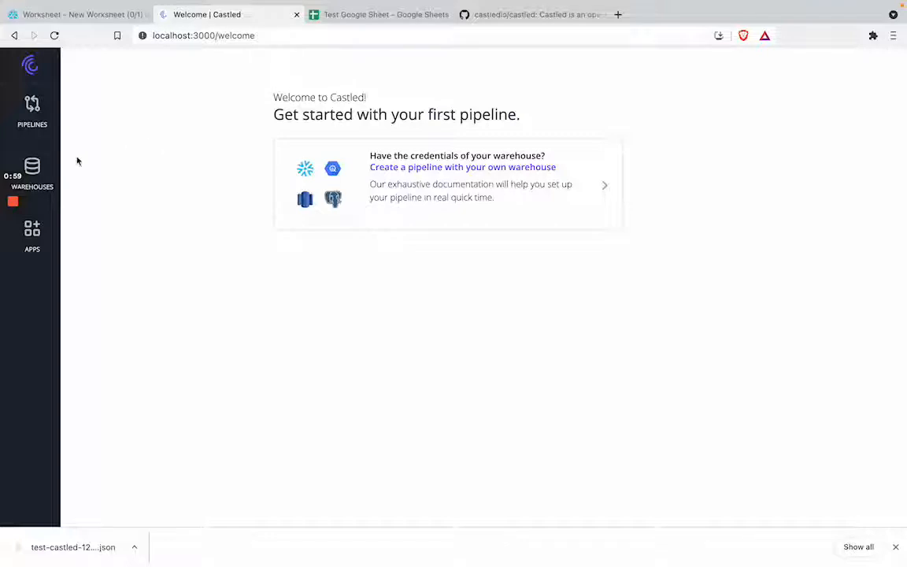
left_click(404, 157)
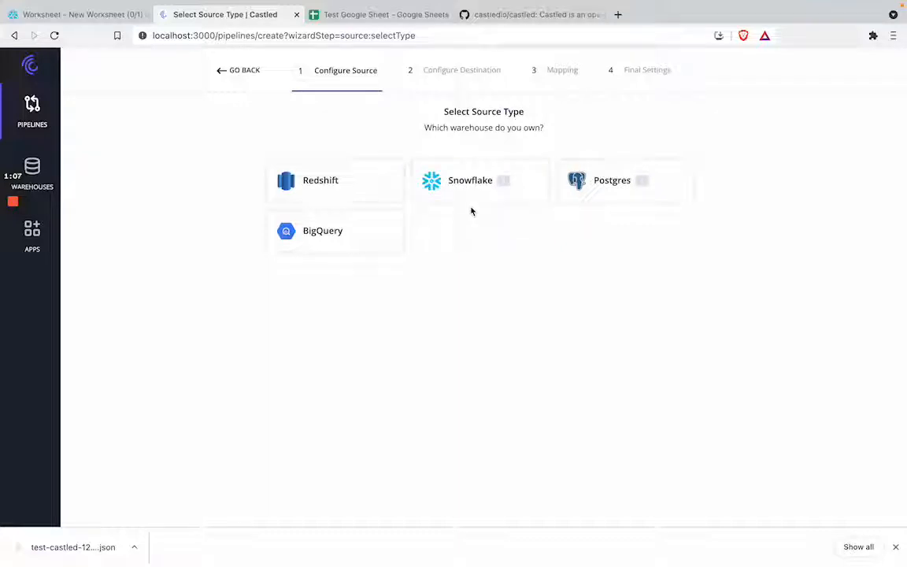
left_click(479, 181)
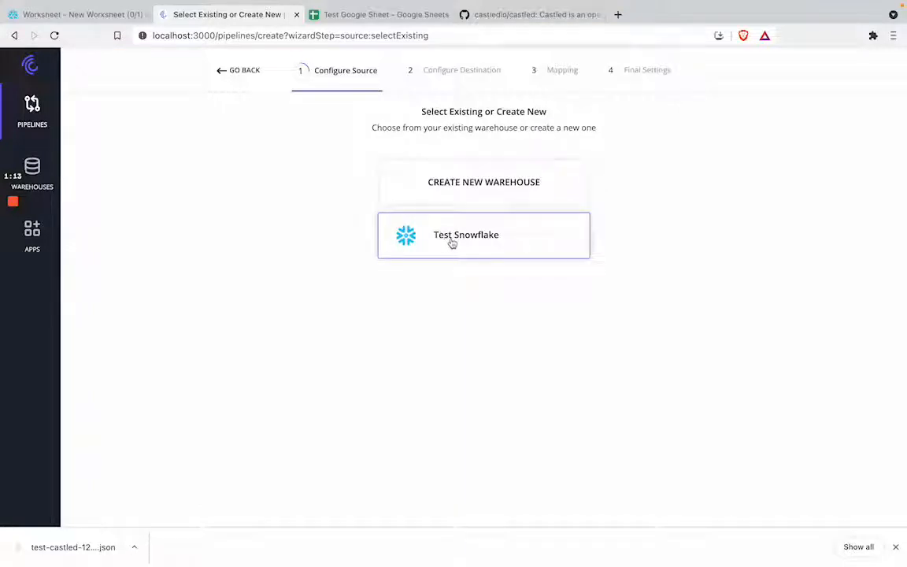
Examine the connection fields required for creating a new Snowflake warehouse, and return to the warehouse selection
left_click(111, 18)
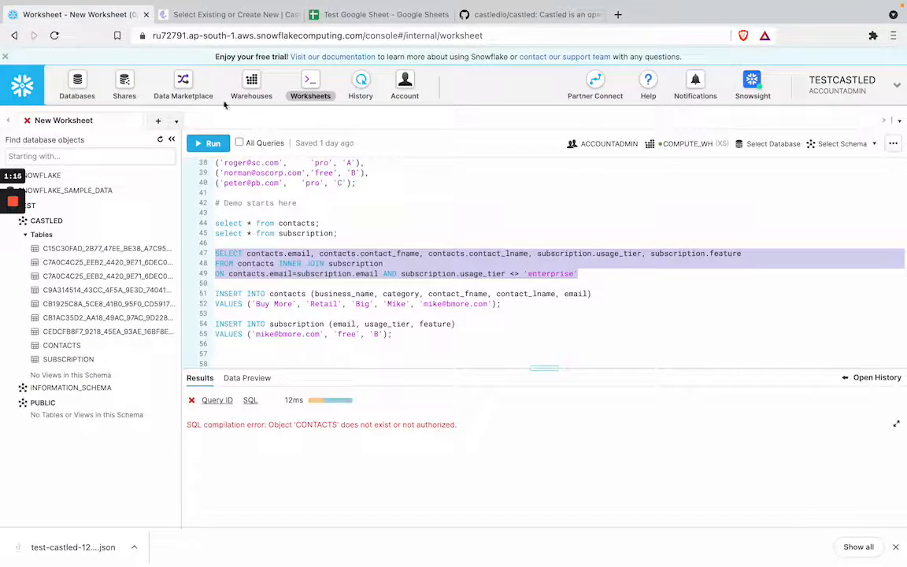
left_click(236, 14)
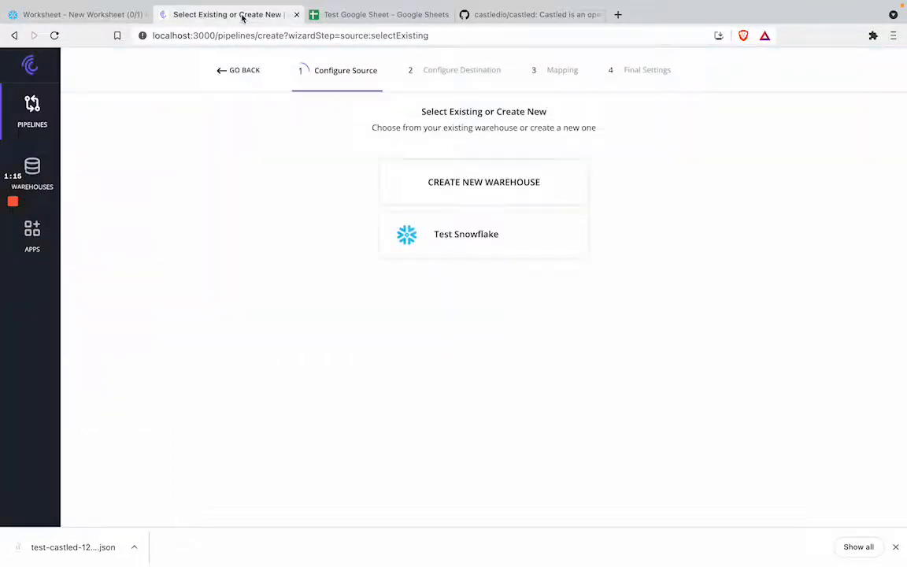
left_click(445, 184)
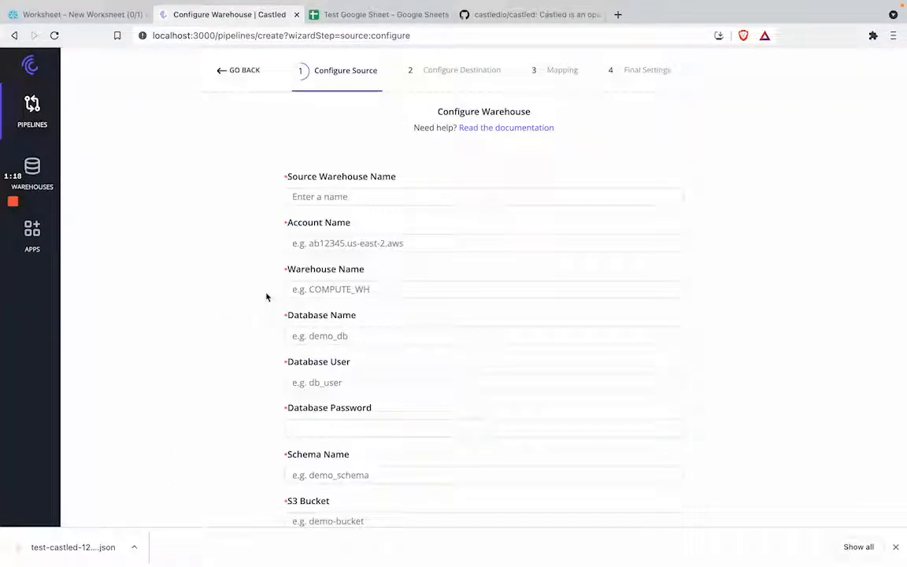
scroll(355, 275, "down", 1)
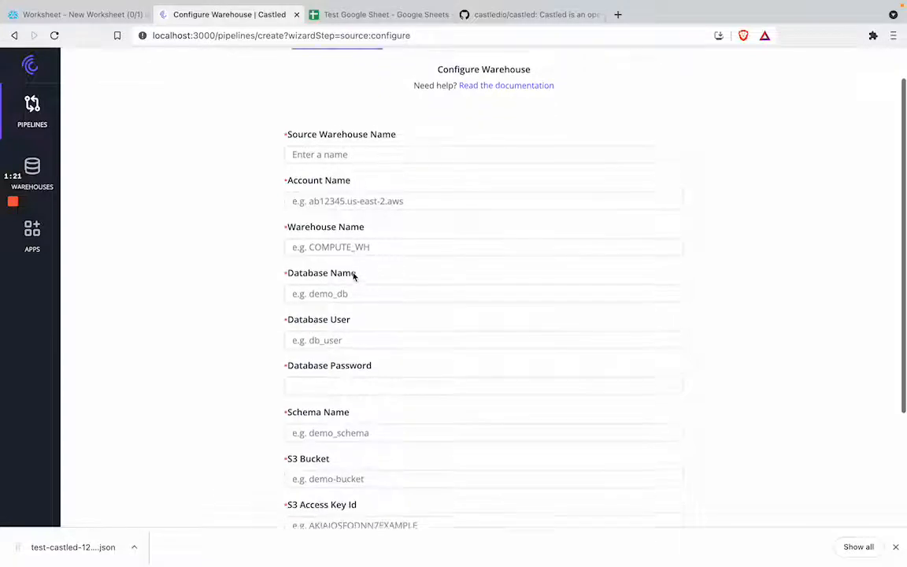
scroll(351, 274, "up", 1)
left_click(224, 72)
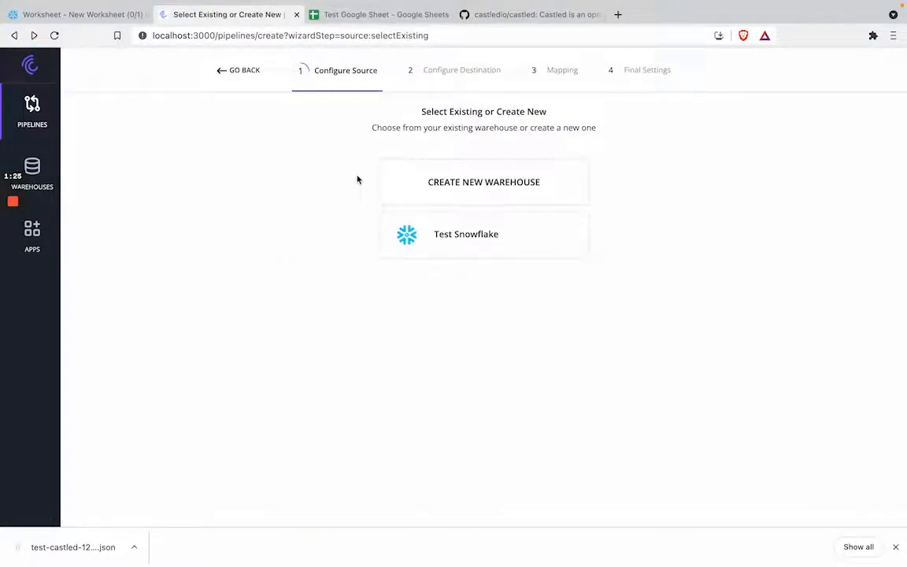
Use the existing Test Snowflake warehouse, run the worksheet's non-enterprise contacts and subscription join query as the model, and accept it
left_click(453, 250)
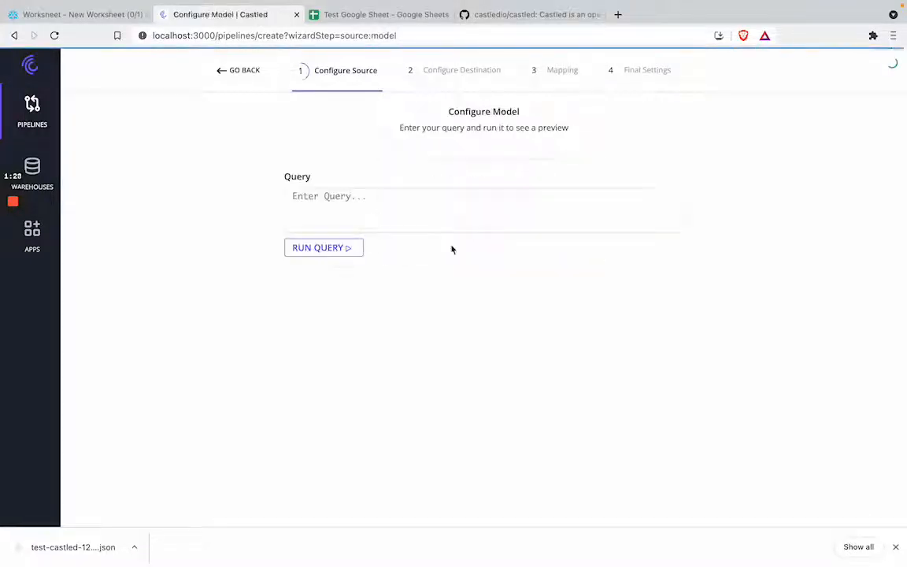
left_click(380, 206)
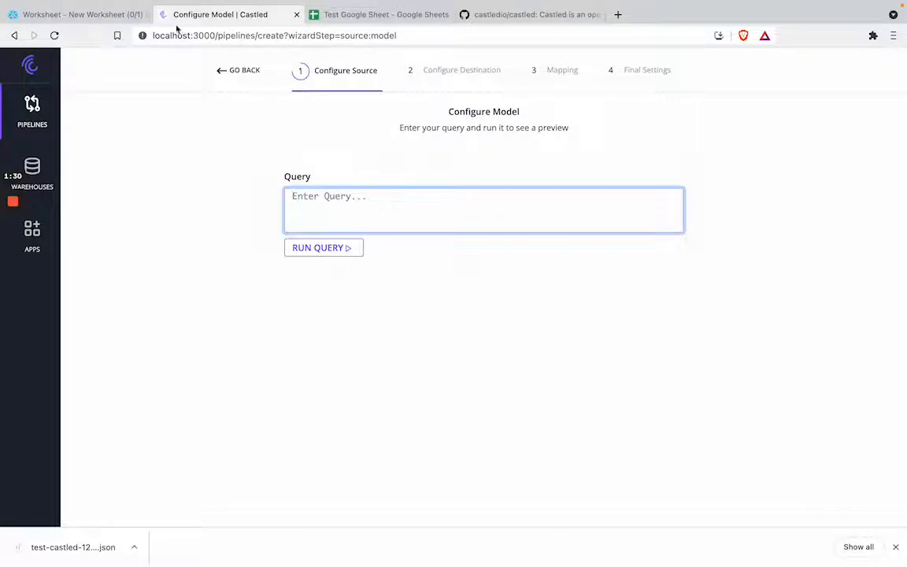
left_click(122, 19)
left_click(364, 269)
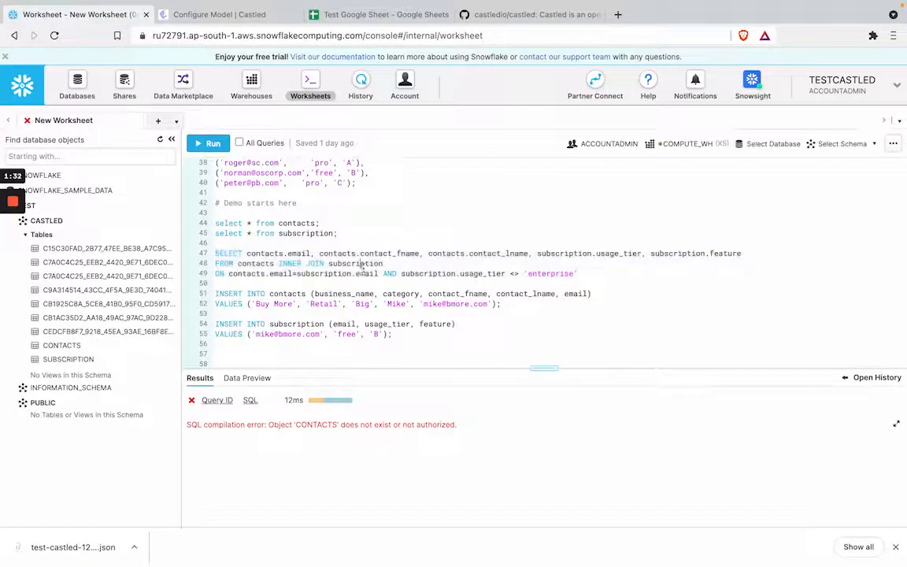
left_click_drag(585, 273, 215, 249)
key("ctrl+c")
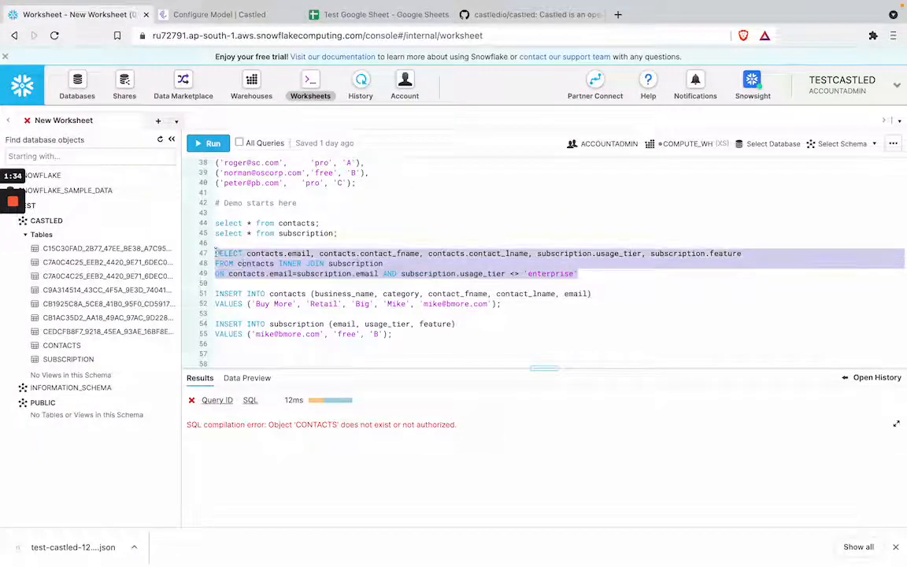
left_click(244, 14)
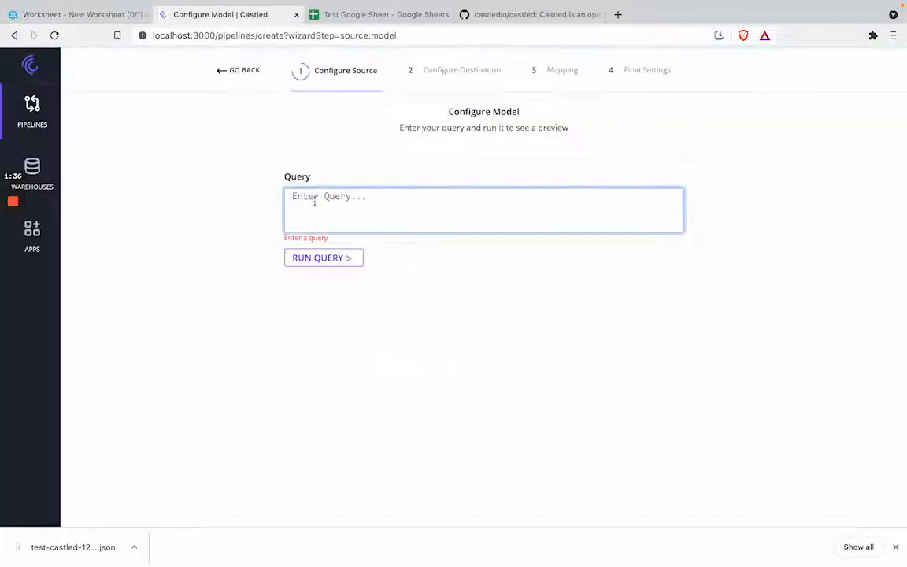
key("ctrl+v")
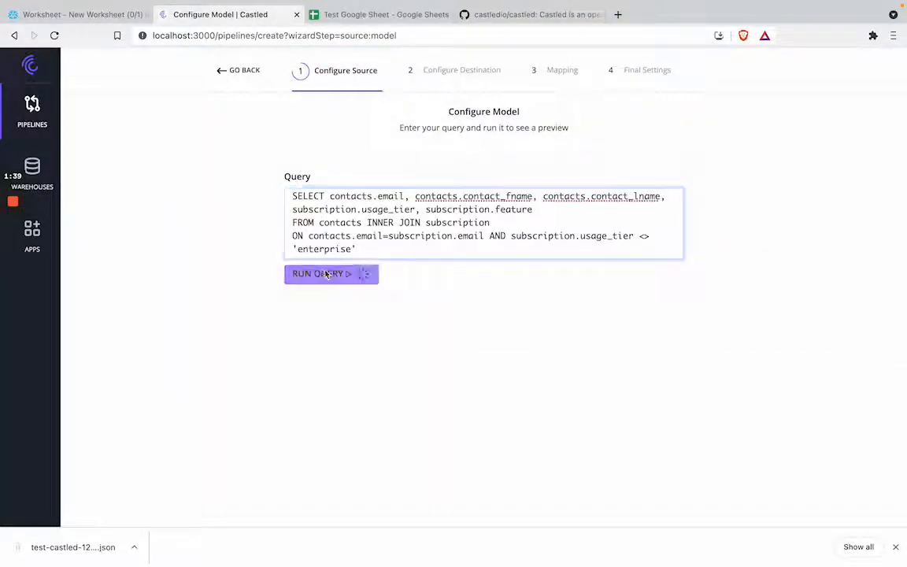
left_click(322, 274)
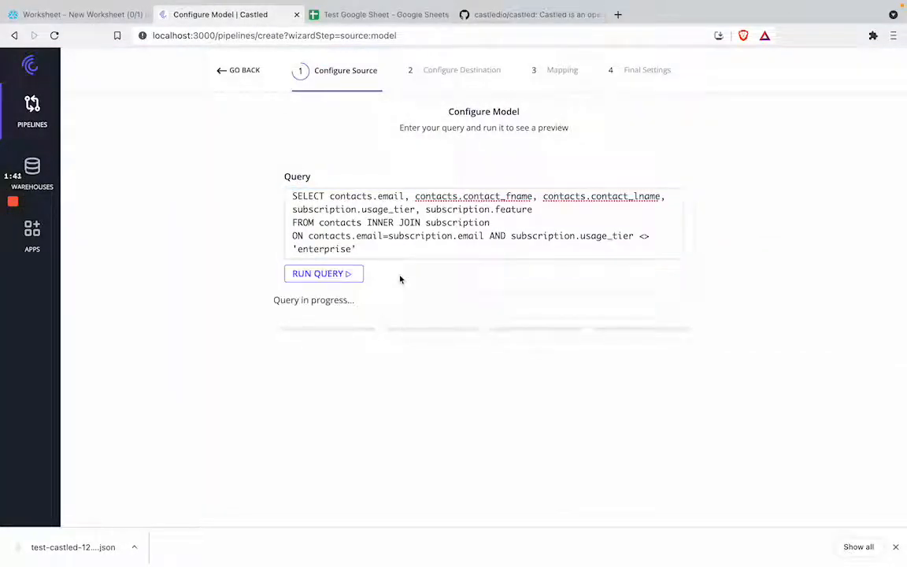
scroll(402, 343, "down", 2)
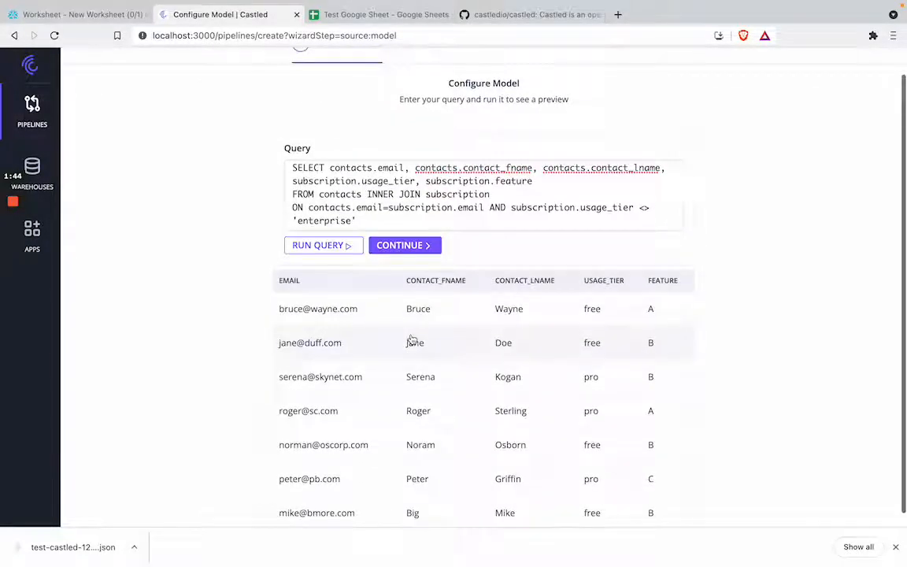
left_click(414, 245)
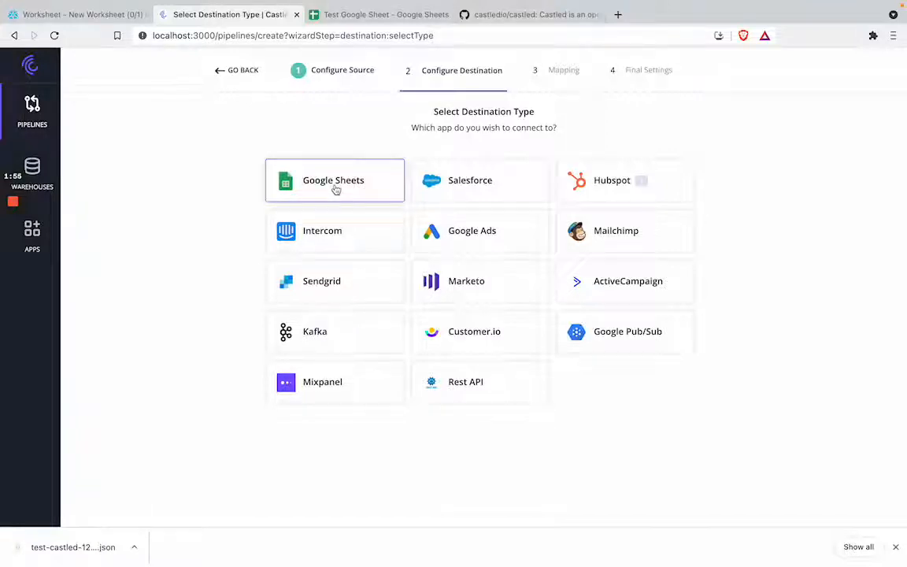
Choose Google Sheets as the destination type and name the destination app Test Google Sheets
left_click(335, 190)
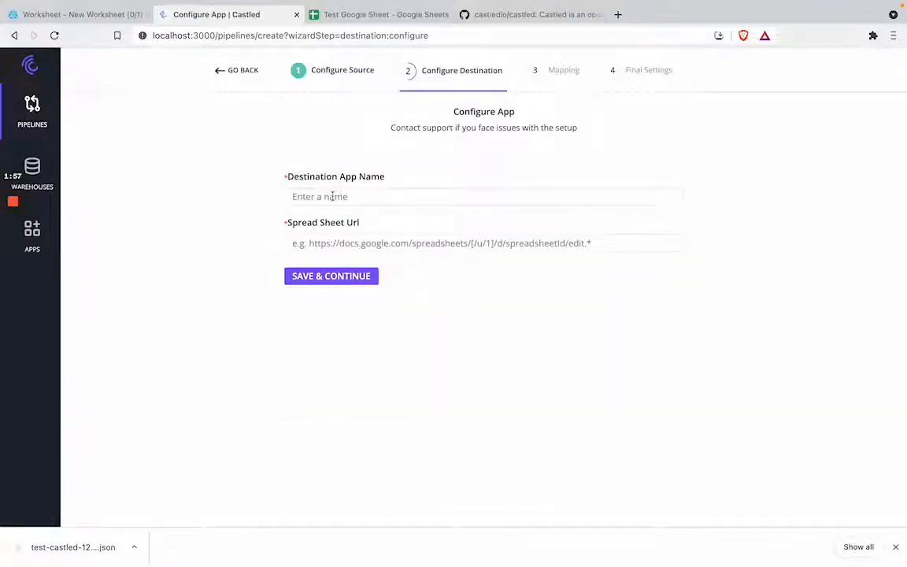
left_click(333, 196)
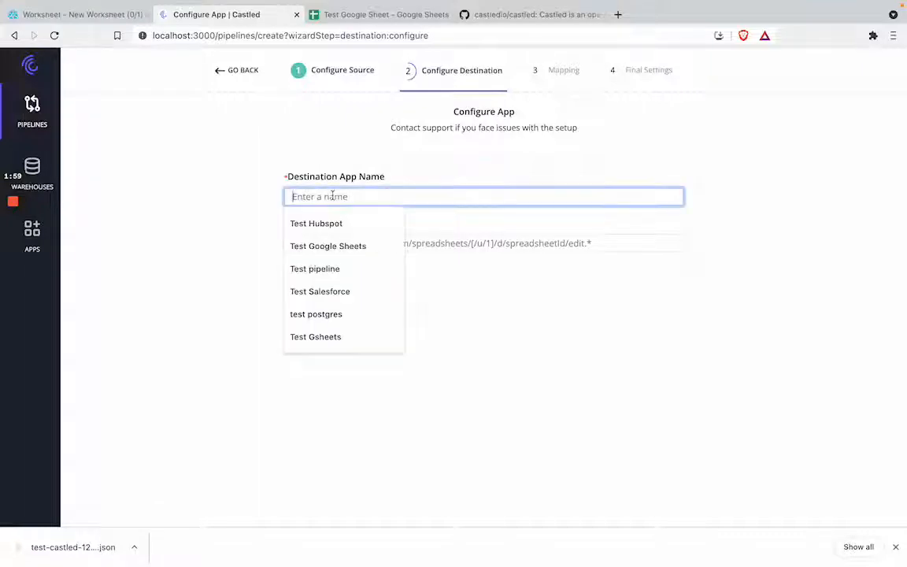
type("Test Google Sheets")
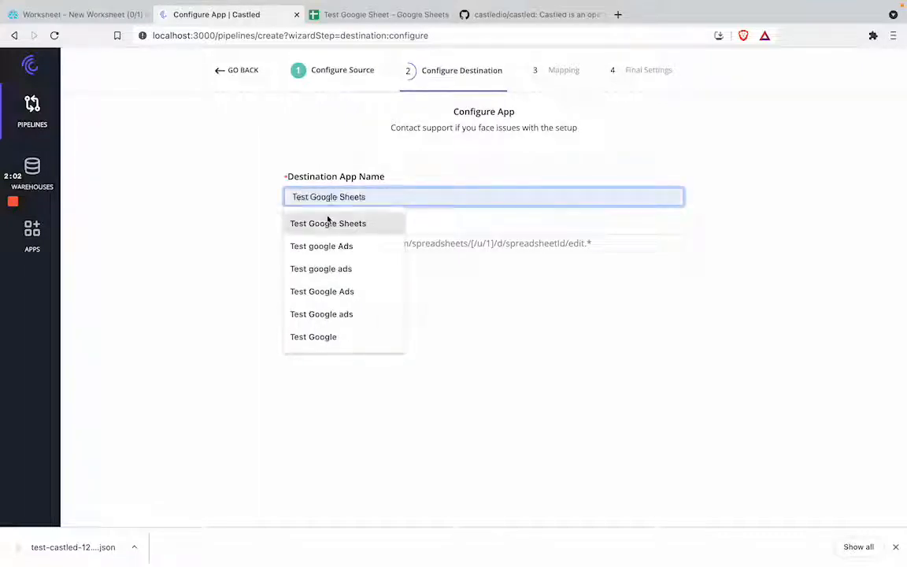
left_click(327, 220)
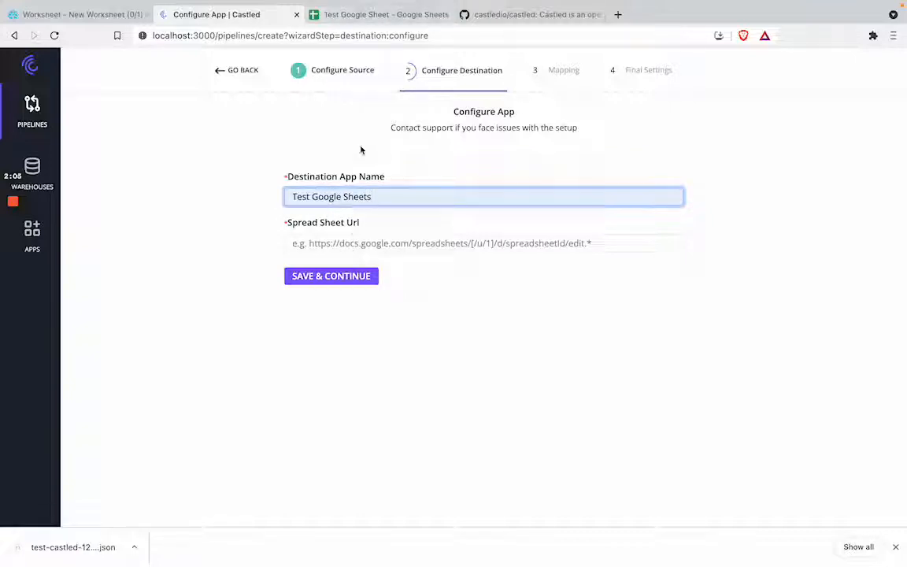
Copy the URL of Test Google Sheet and enter it as the destination app's Spread Sheet Url
left_click(385, 15)
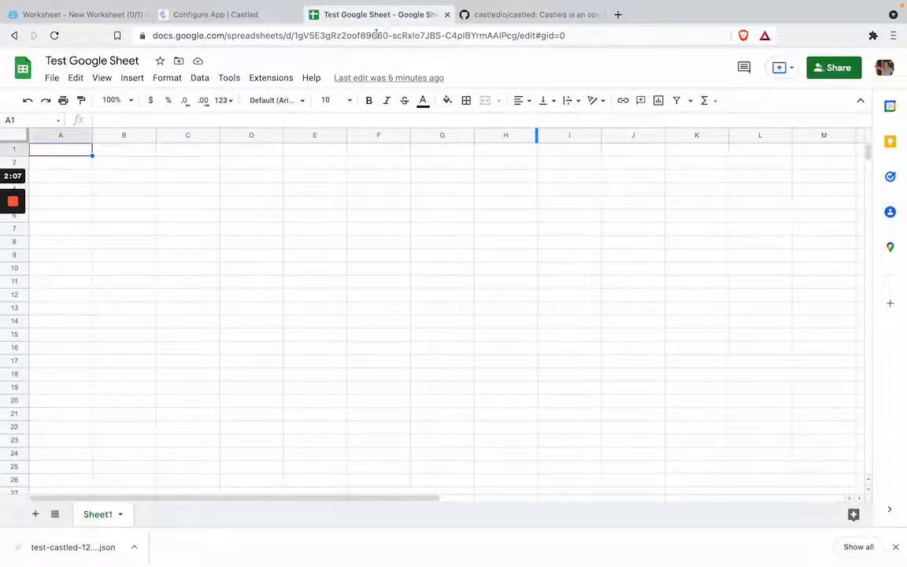
left_click(378, 35)
left_click(378, 35)
key("super+a")
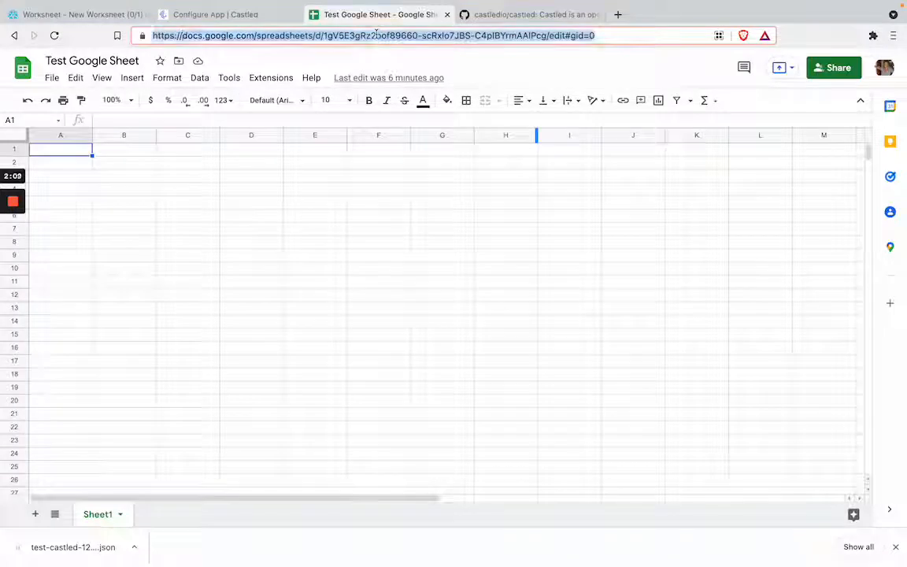
left_click(215, 18)
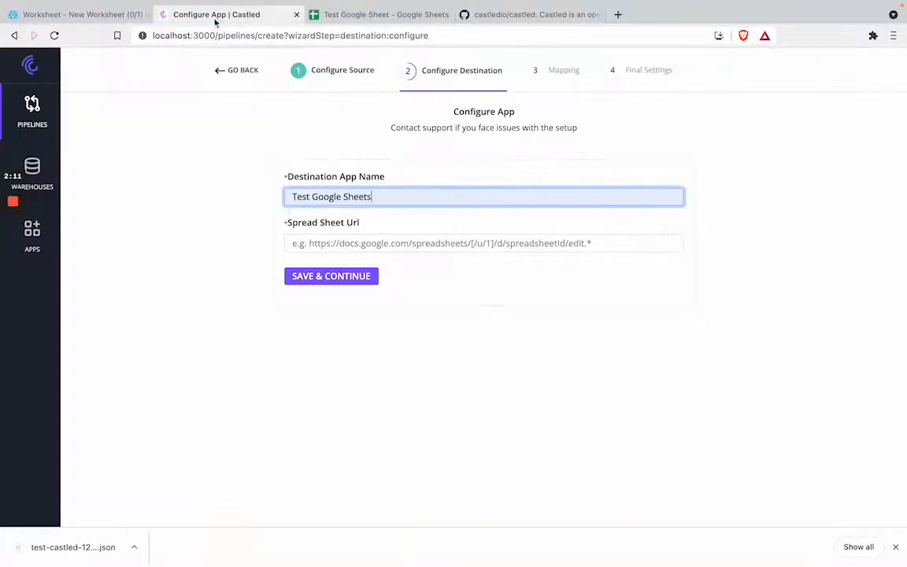
left_click(298, 243)
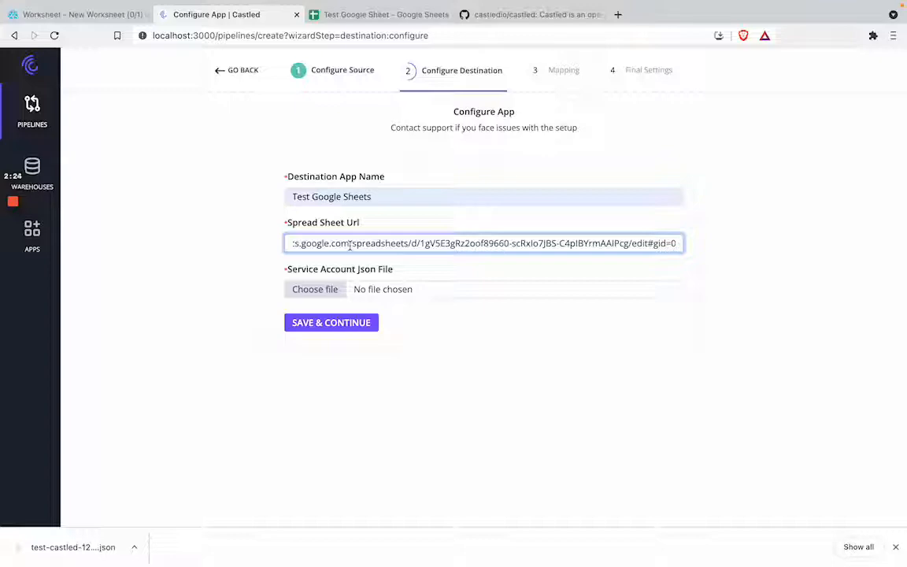
Search the web for "google cloud console" in a new browser tab and open Google Cloud Console
left_click(618, 14)
type("googl")
key("Return")
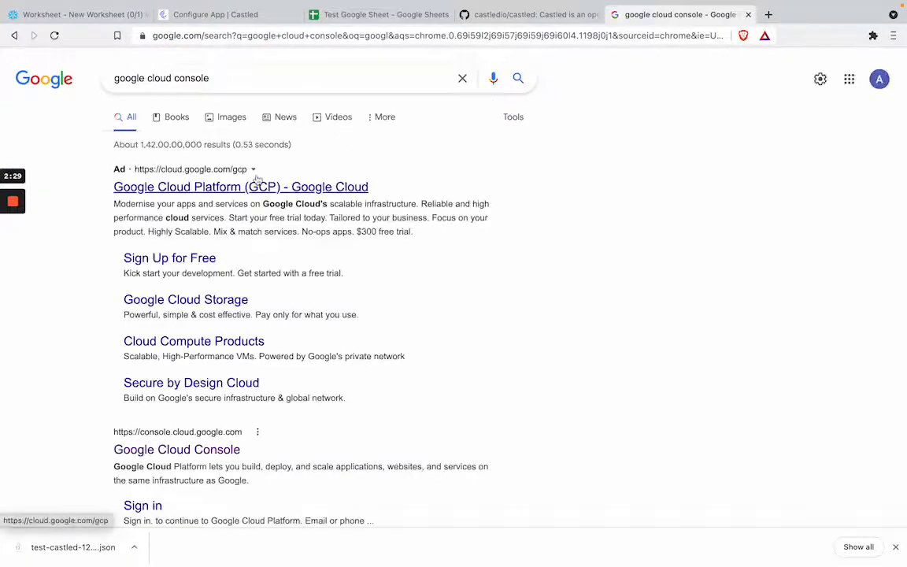
left_click(180, 454)
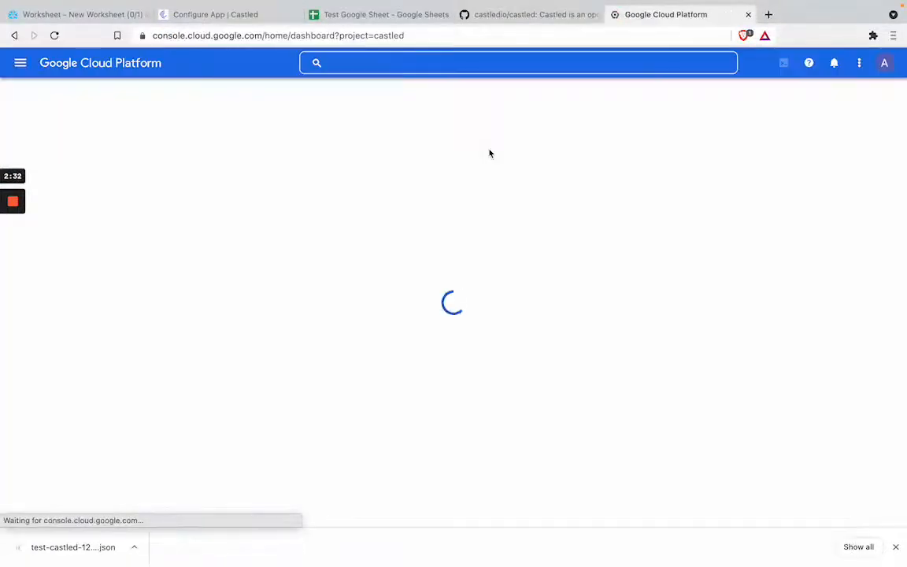
Switch to the Google account with the test-castled-123 project and open service account management from its API credentials
left_click(885, 63)
left_click(812, 292)
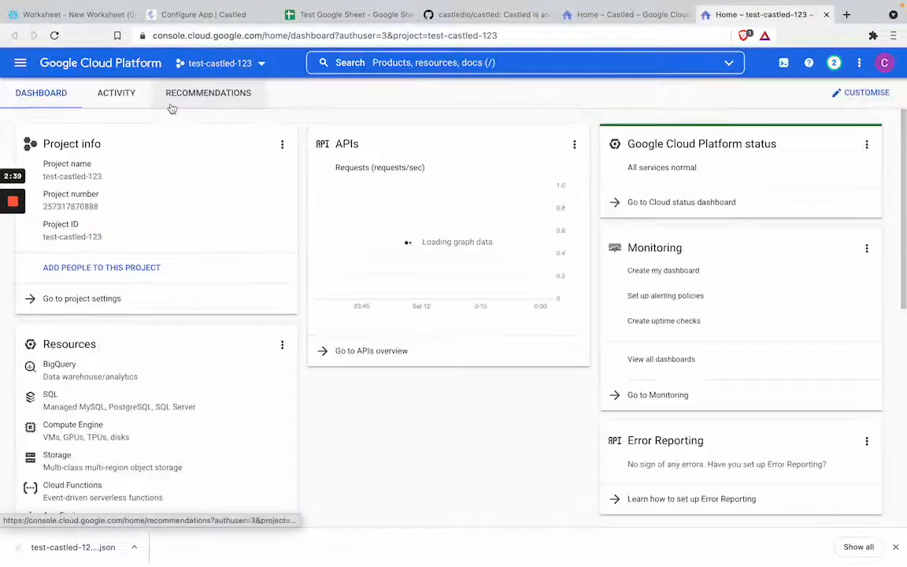
left_click(21, 63)
mouse_move(89, 329)
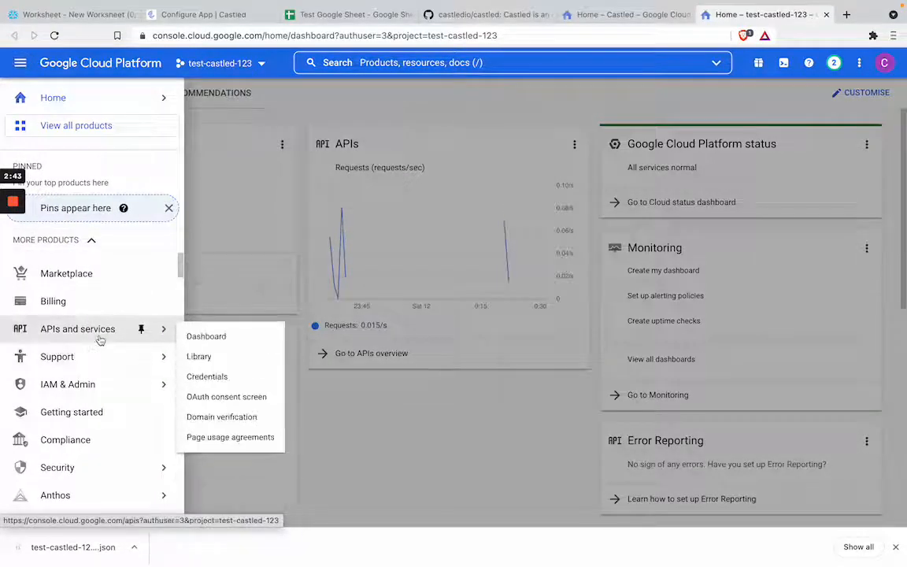
left_click(207, 377)
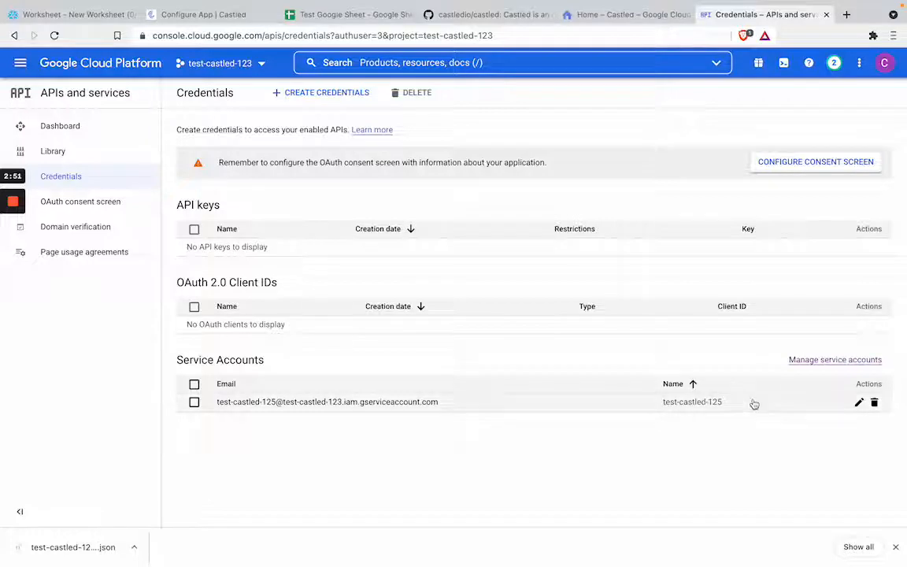
left_click(811, 360)
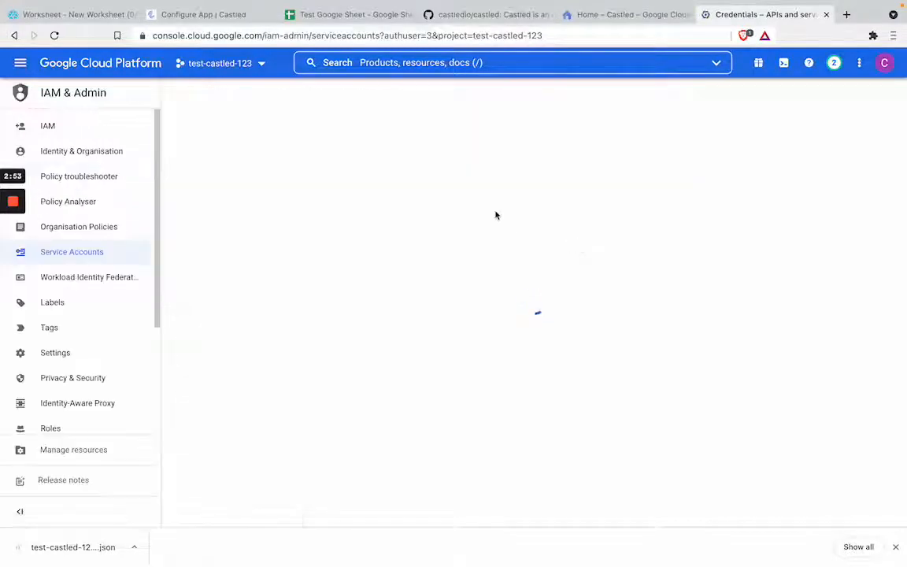
Create a service account named test-castled-126 in the test-castled-123 project, without granting optional access
left_click(401, 94)
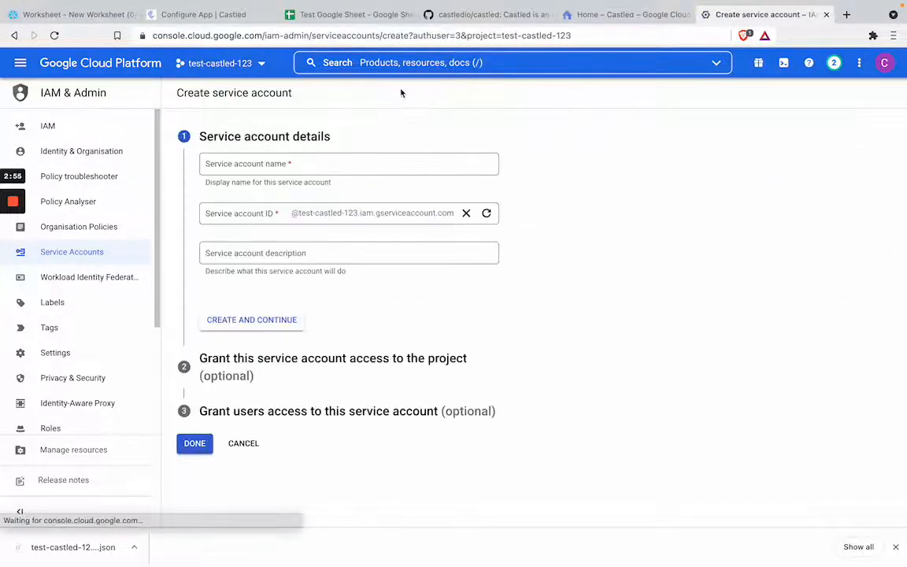
left_click(352, 160)
type("te")
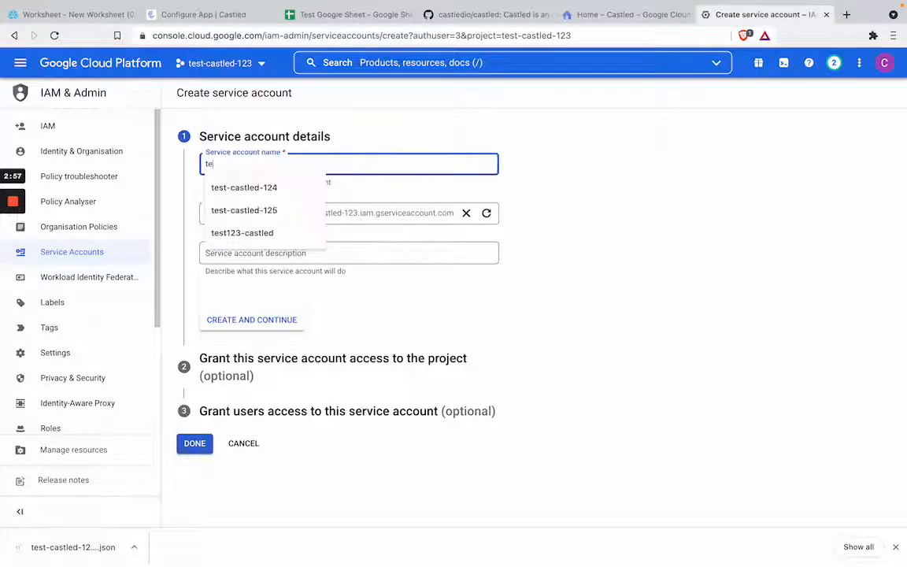
type("st")
key("Down")
key("BackSpace")
type("-castled-")
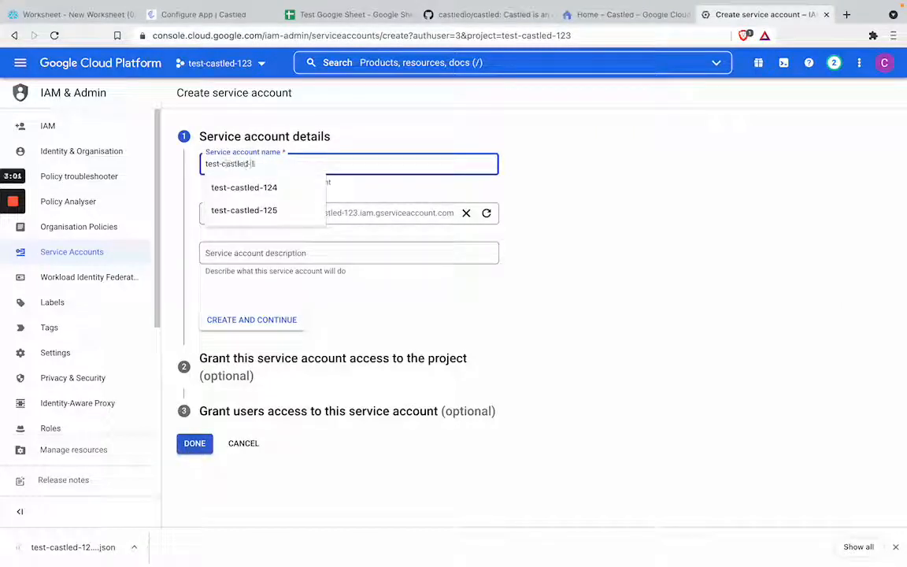
type("126")
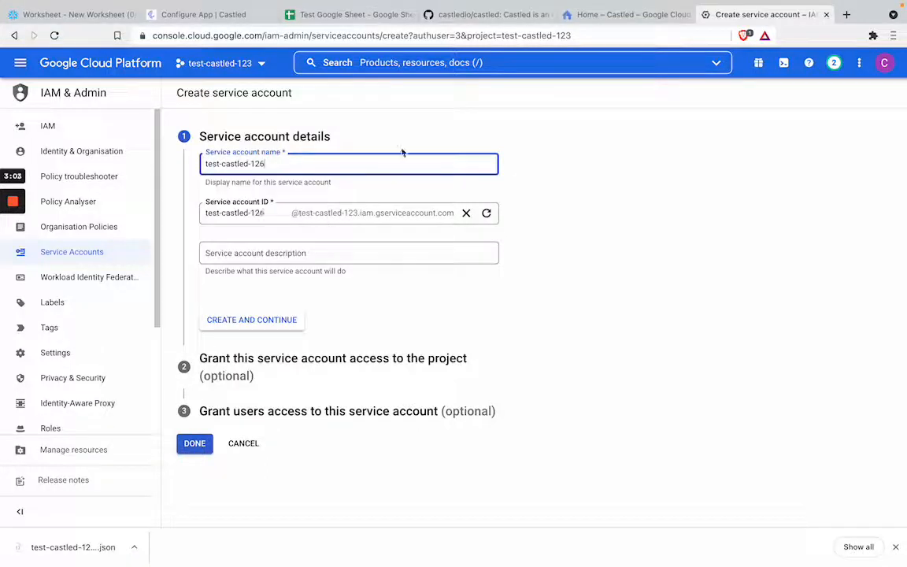
left_click(193, 445)
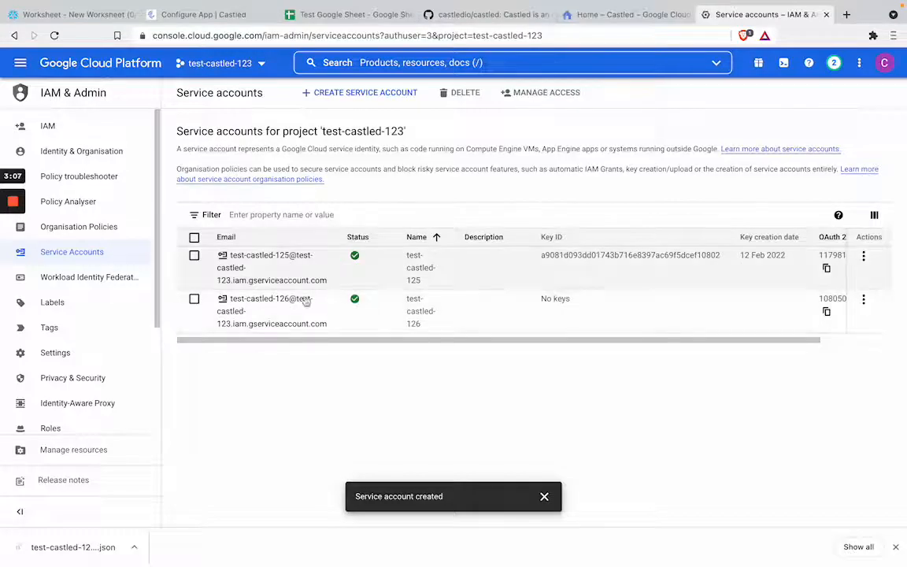
Create a JSON private key for the test-castled-126 service account and save the file to Downloads
left_click(293, 304)
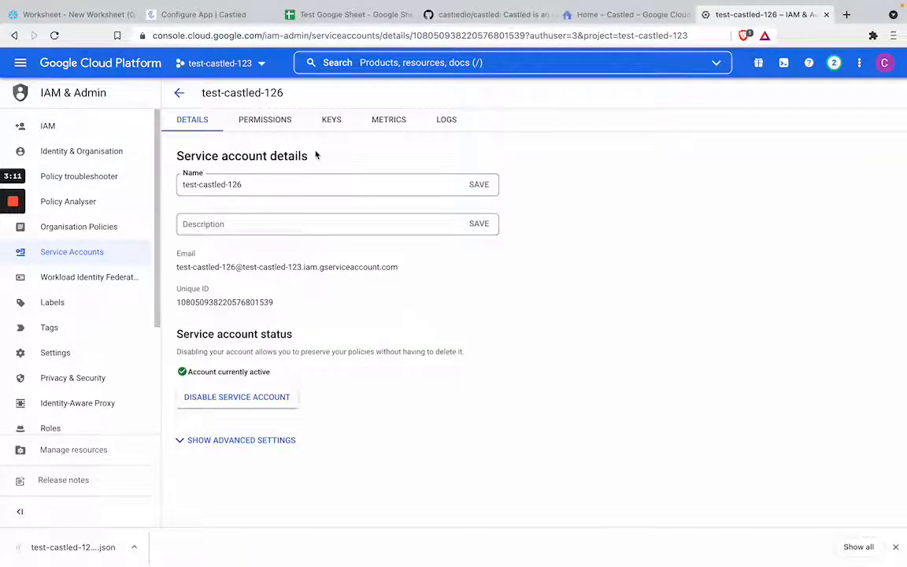
left_click(331, 120)
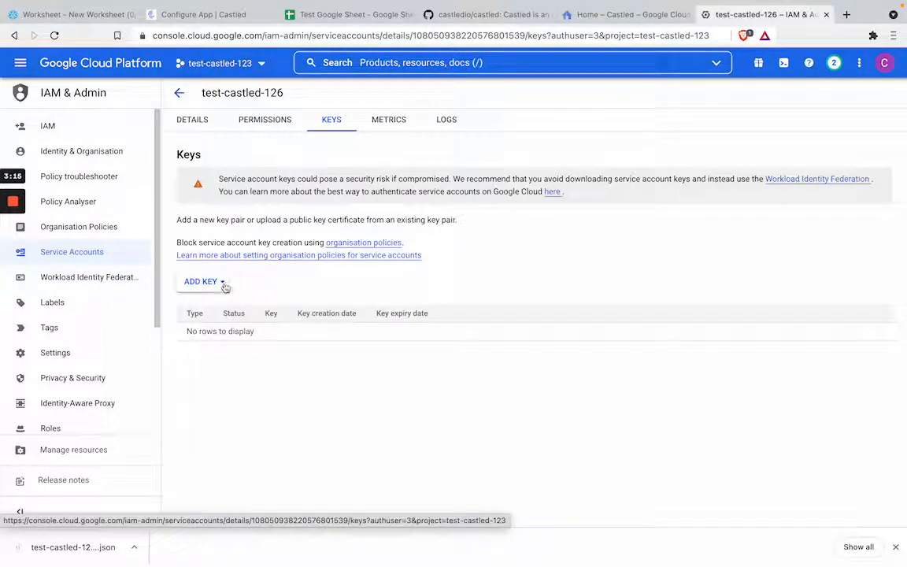
left_click(224, 282)
left_click(224, 308)
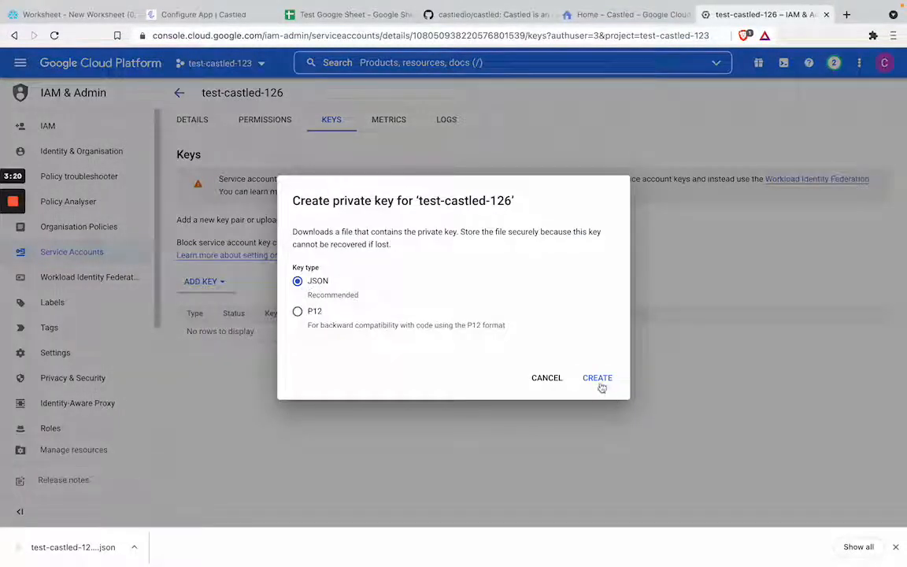
left_click(602, 384)
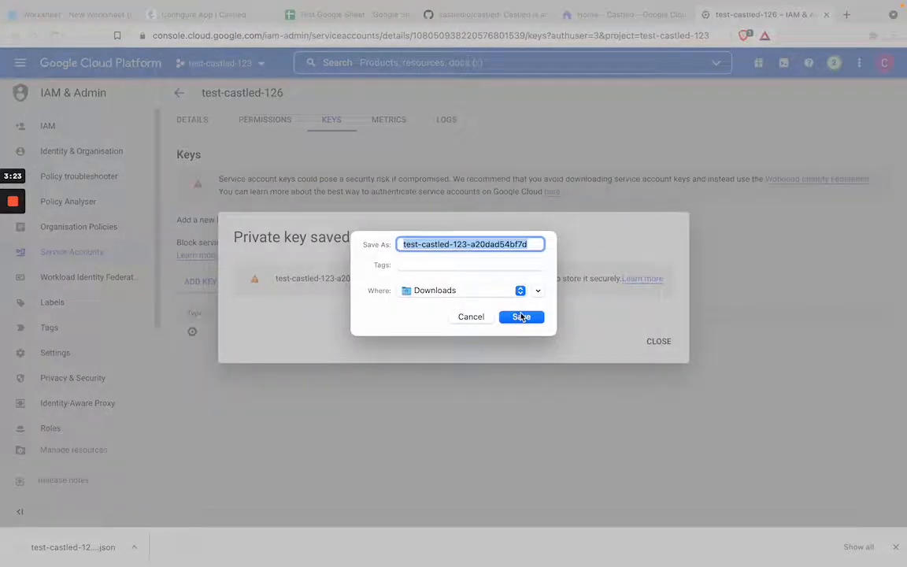
left_click(522, 317)
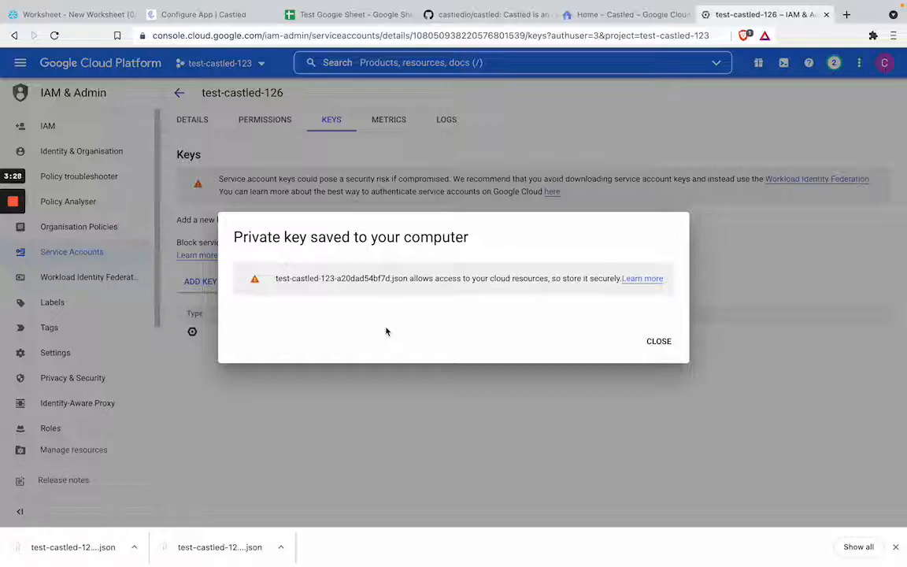
left_click(654, 341)
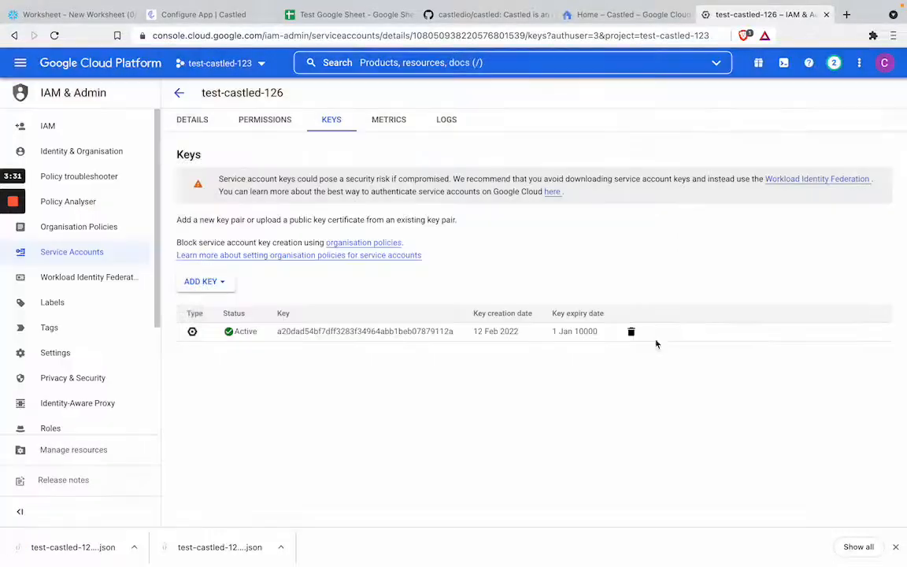
Search the cloud console for "google she" and enable the Google Sheets API for the project
left_click(458, 61)
type("google she")
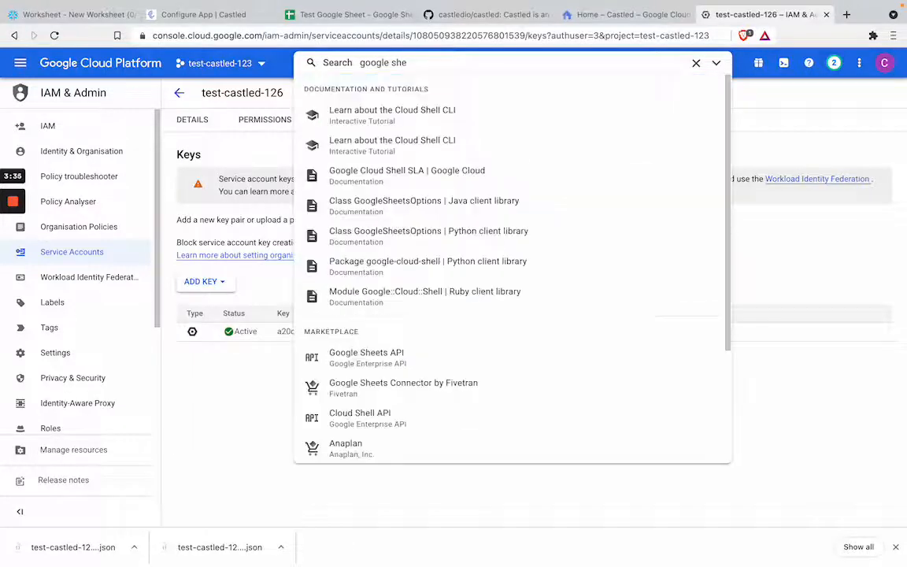
left_click(354, 358)
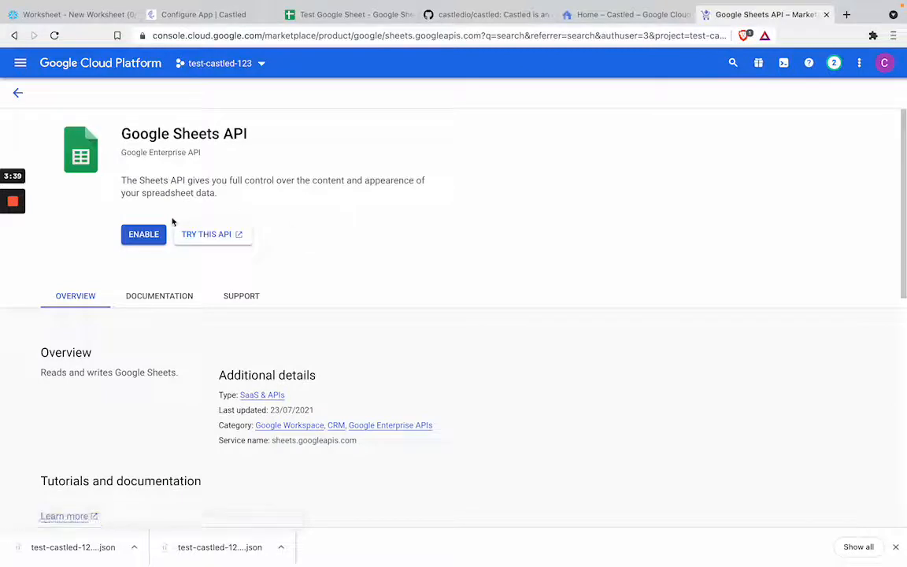
left_click(161, 233)
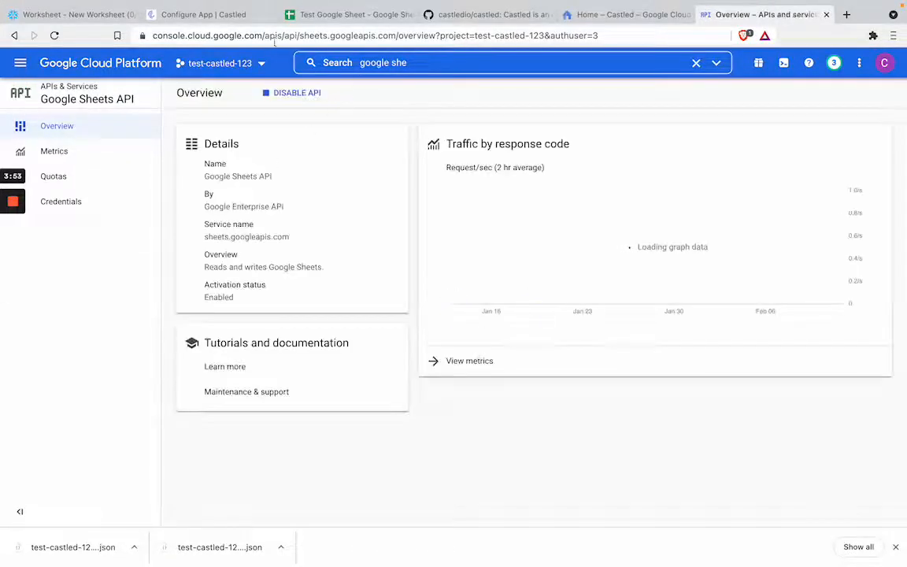
Switch to Castled and supply test-castled-123-a20dad54bf7d.json from Downloads as the destination app's Service Account Json File
left_click(248, 22)
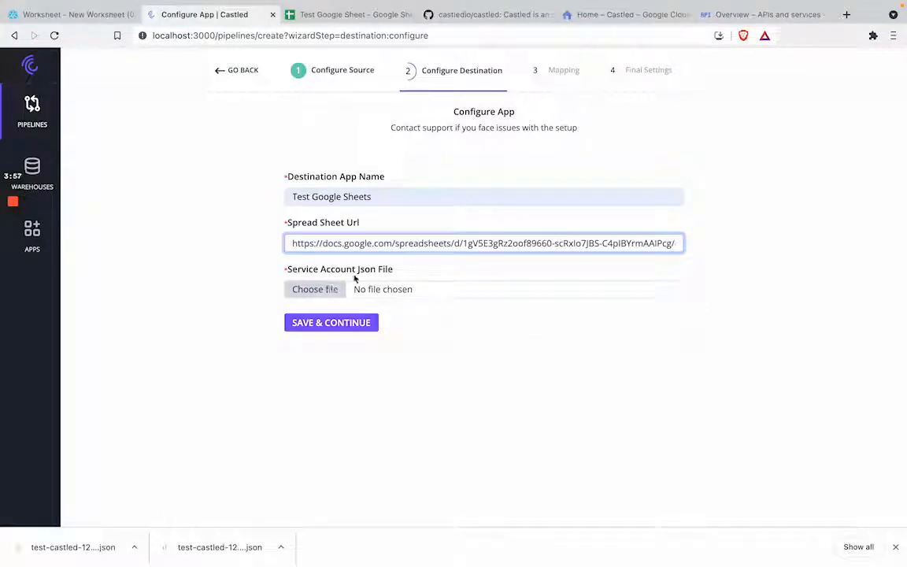
left_click(332, 293)
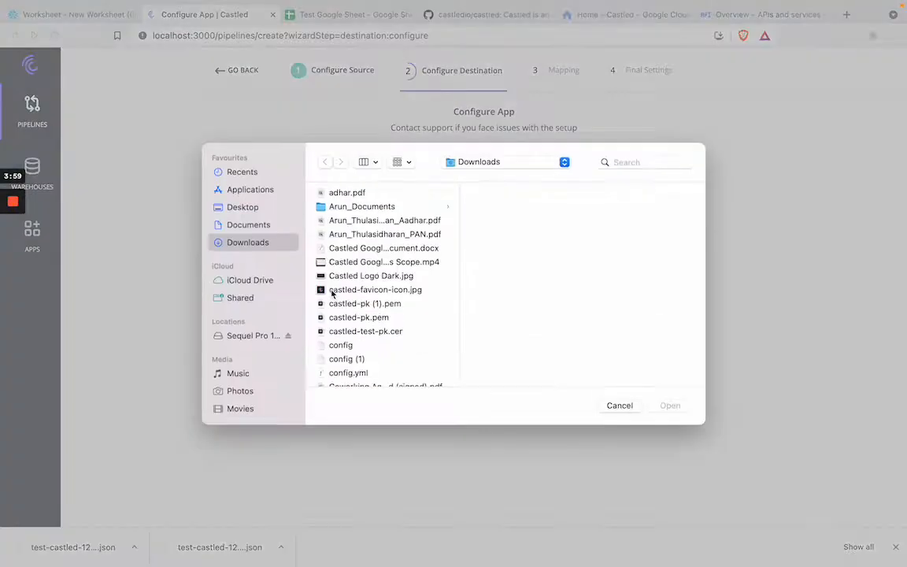
left_click(351, 293)
key("t")
scroll(367, 327, "down", 1)
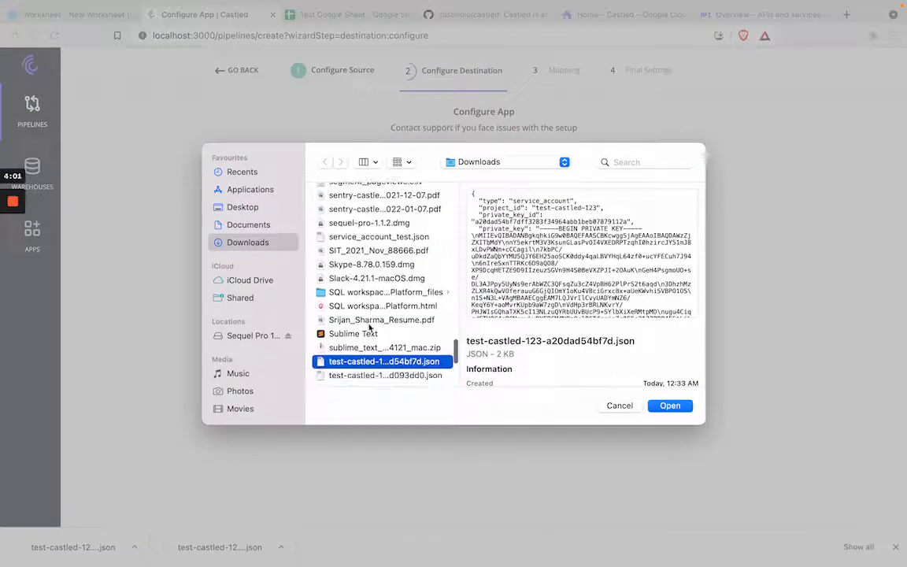
left_click(669, 406)
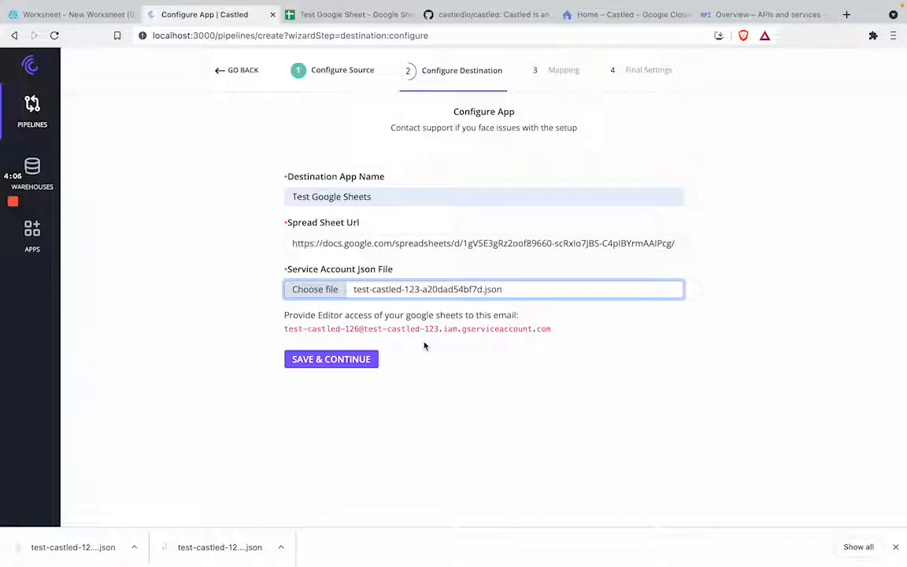
Share Test Google Sheet with the service account's email as Editor and save the Castled destination app
left_click_drag(557, 331, 284, 333)
key("ctrl+c")
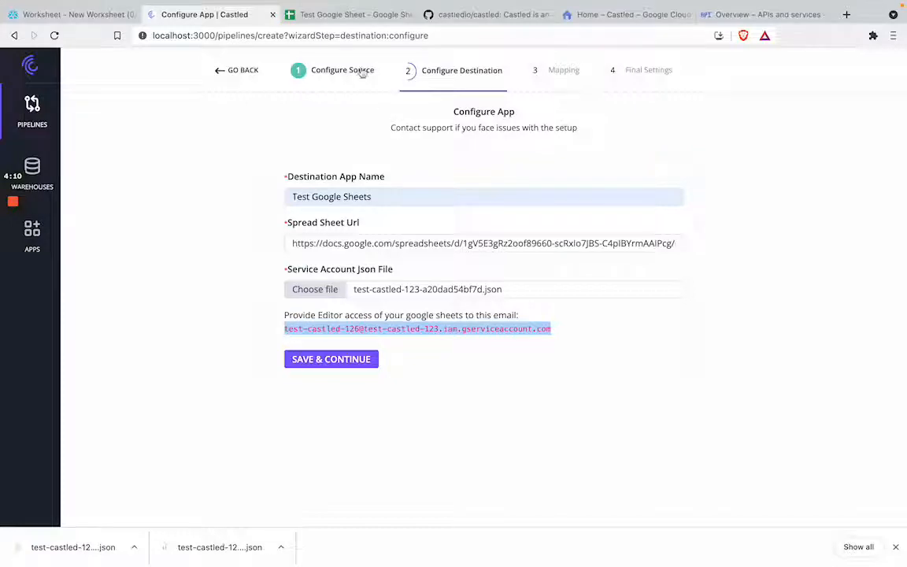
left_click(347, 14)
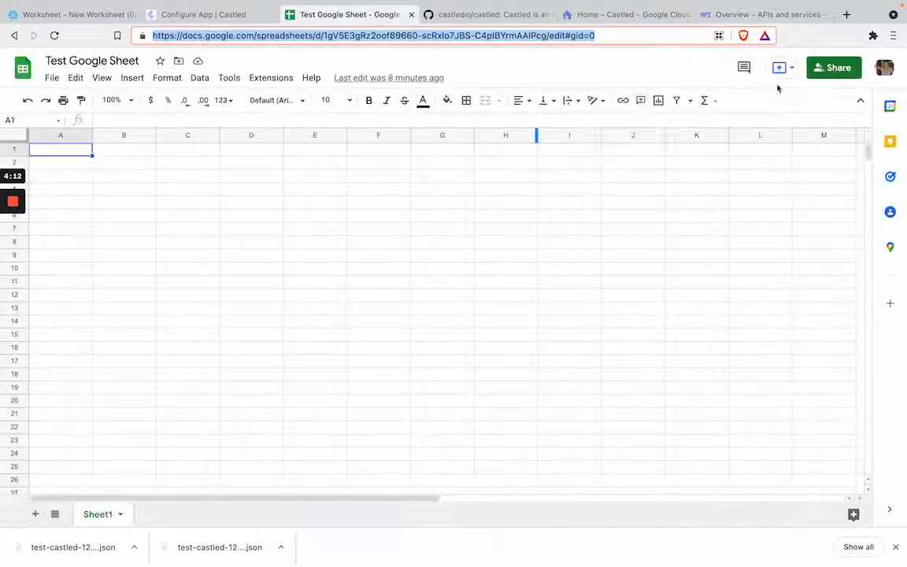
left_click(825, 70)
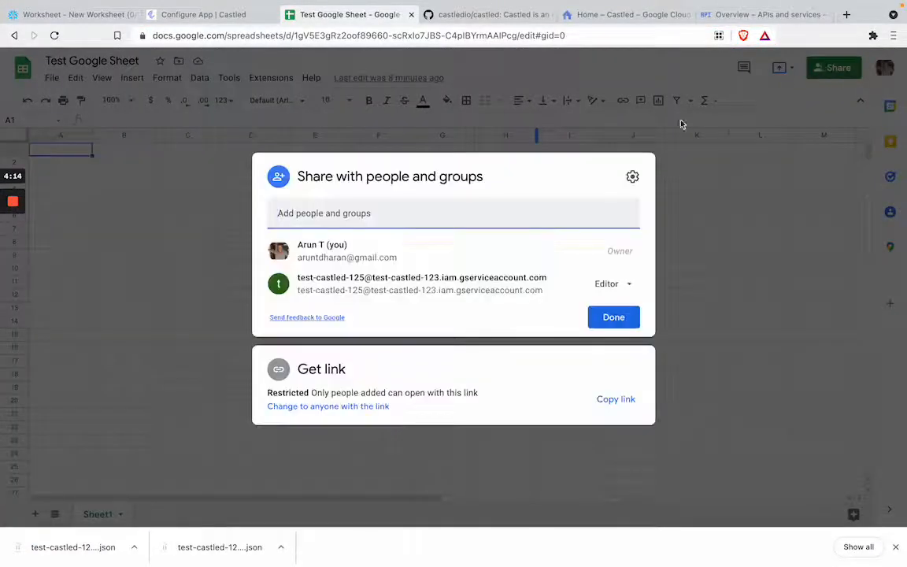
left_click(461, 203)
key("ctrl+v")
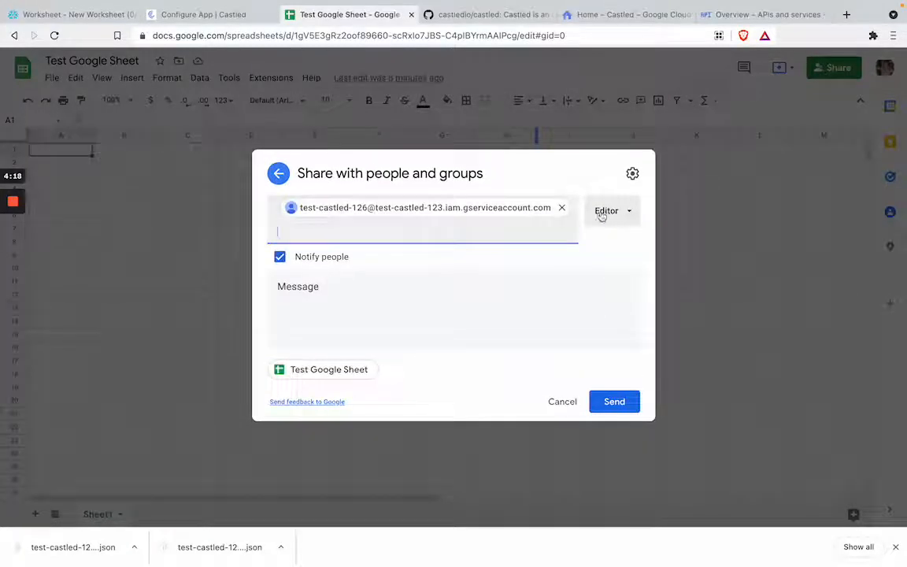
left_click(612, 403)
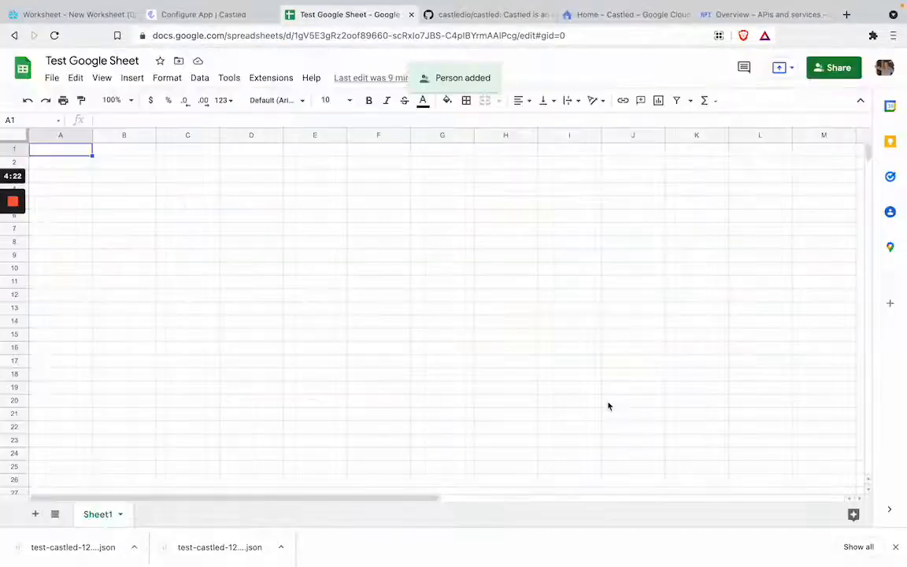
left_click(247, 24)
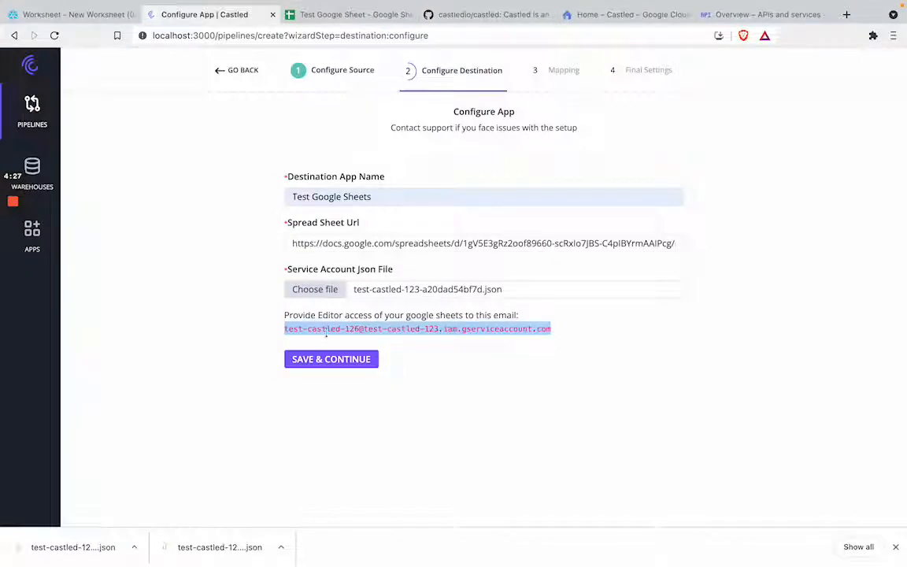
left_click(331, 359)
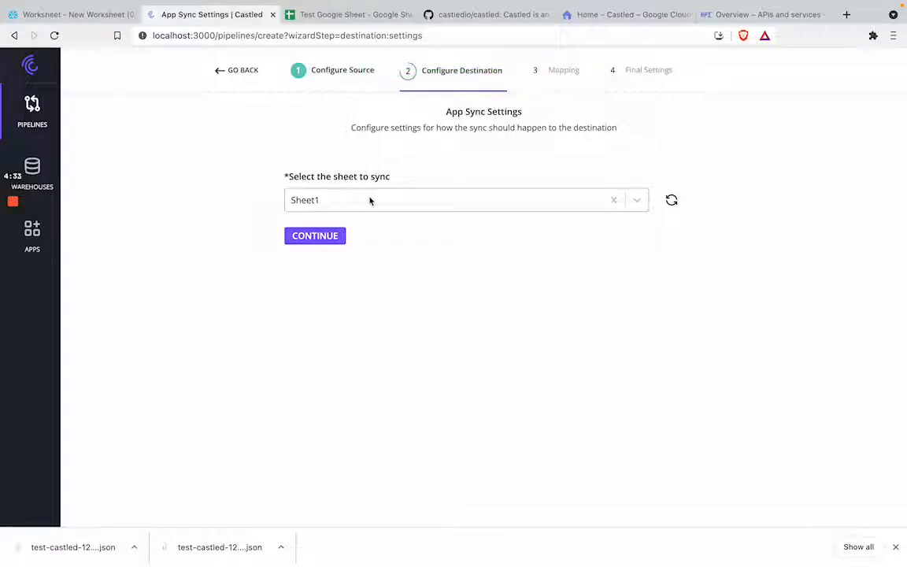
Set Sheet1 as the sheet to sync and accept the field mapping with EMAIL as the primary key
left_click(369, 22)
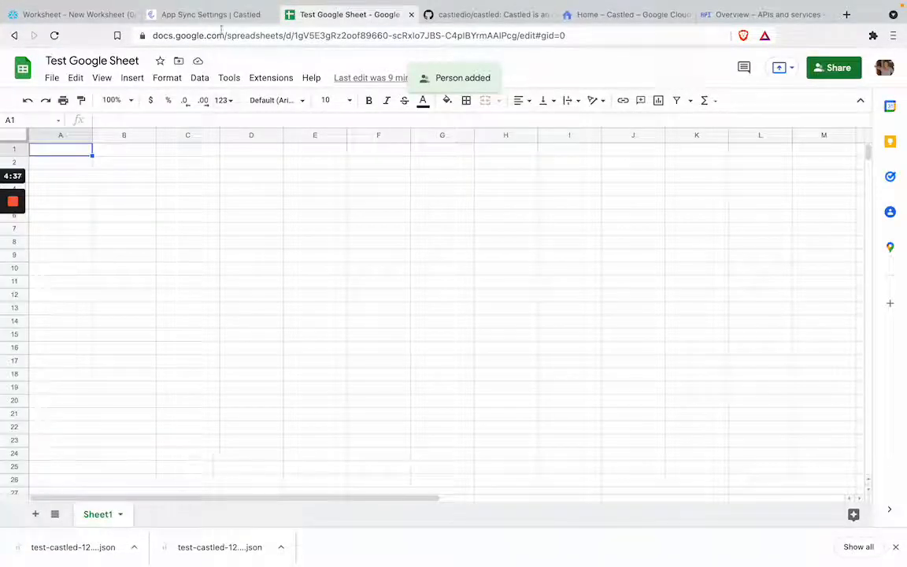
left_click(236, 13)
left_click(326, 243)
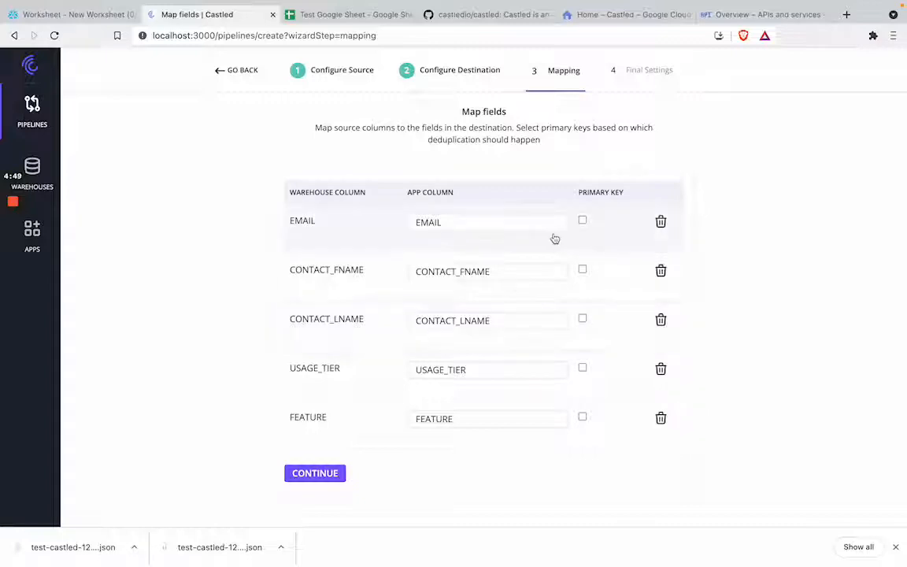
left_click(583, 222)
left_click(325, 477)
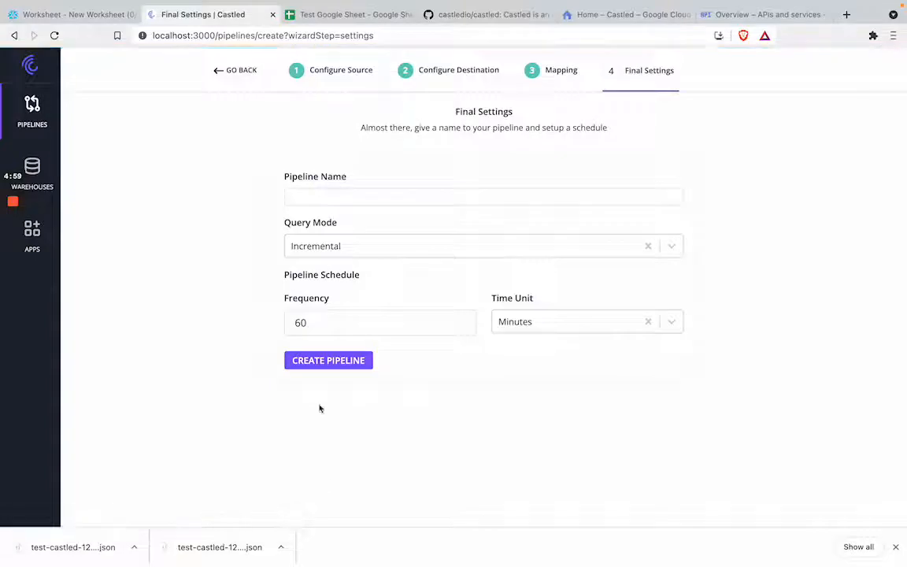
Name the pipeline "Snowflake to Gsheets" and create it with Incremental query mode and a 60-minute schedule
left_click(334, 197)
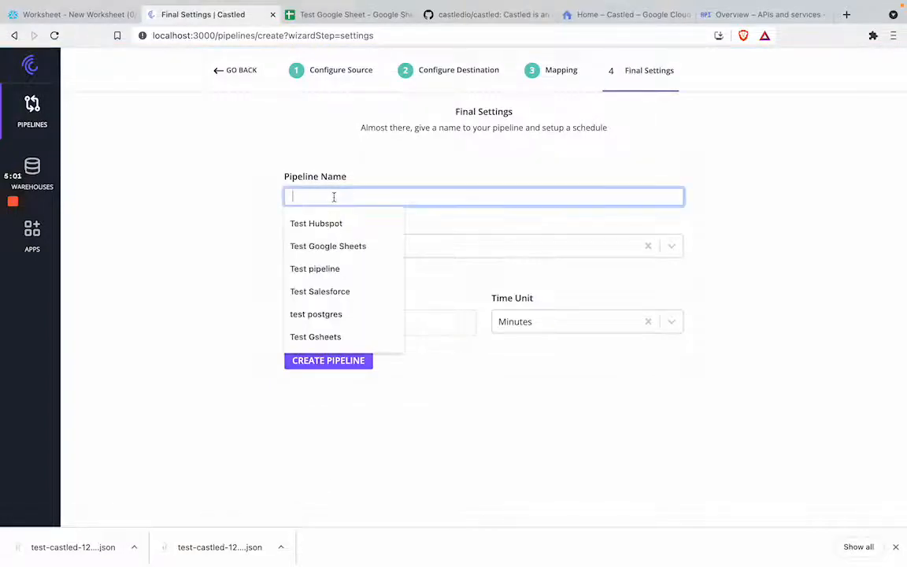
type("Test")
key("BackSpace")
key("BackSpace")
key("BackSpace")
key("BackSpace")
type("Snowfl")
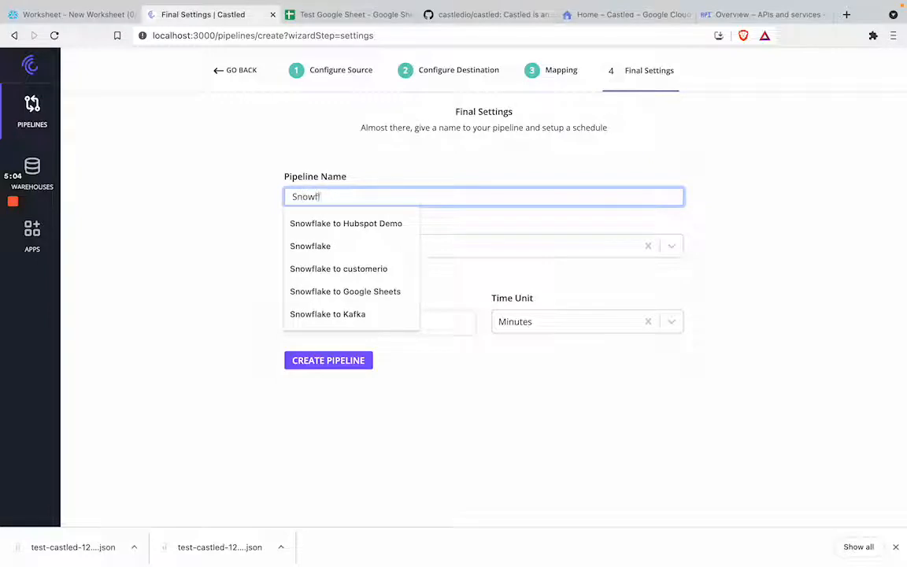
type("ake to Gshee")
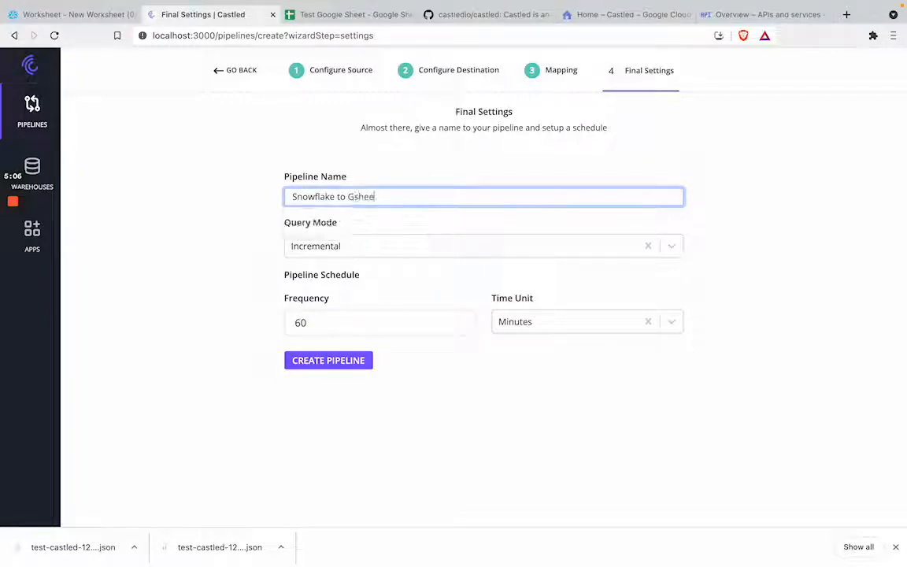
type("ts")
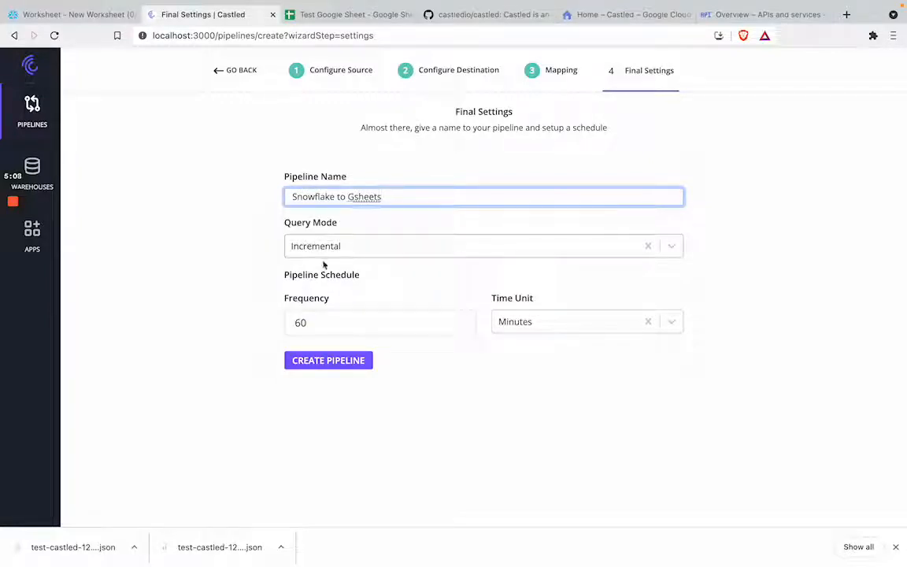
left_click(330, 360)
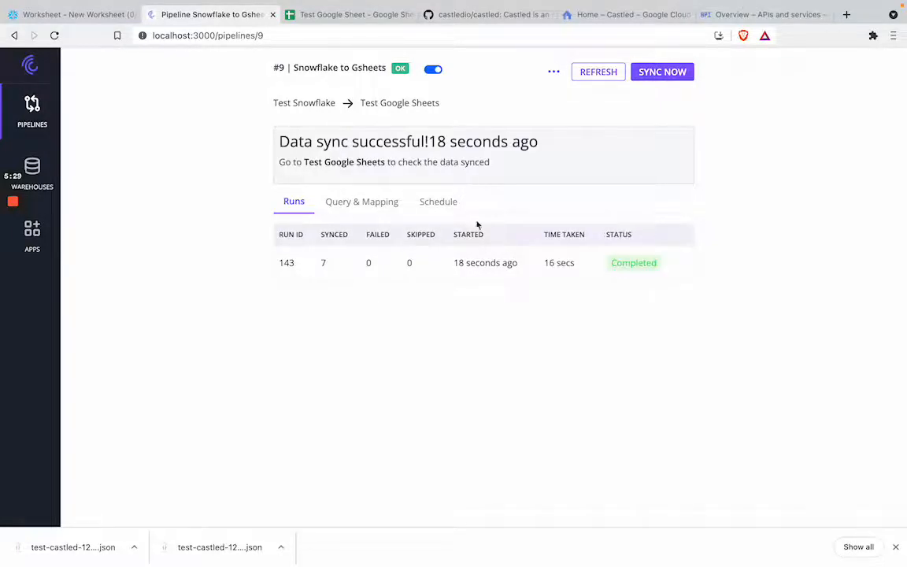
Check the synced rows in Test Google Sheet, and trigger another run of the Castled pipeline
left_click(373, 15)
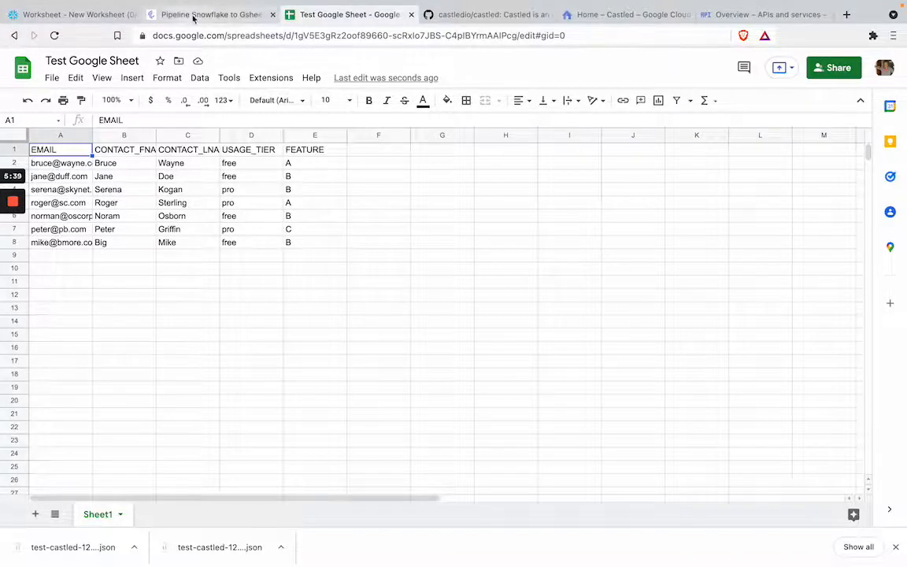
left_click(171, 15)
left_click(663, 73)
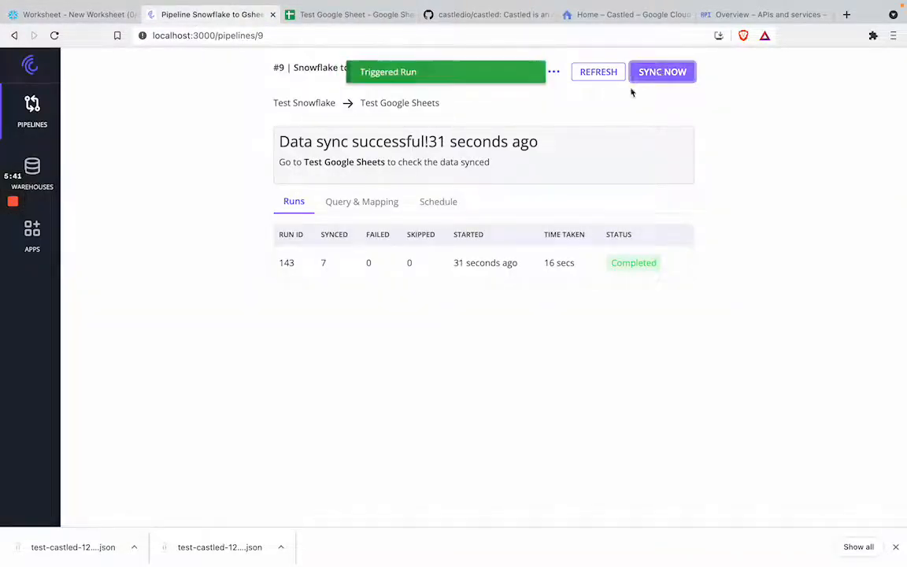
left_click(55, 35)
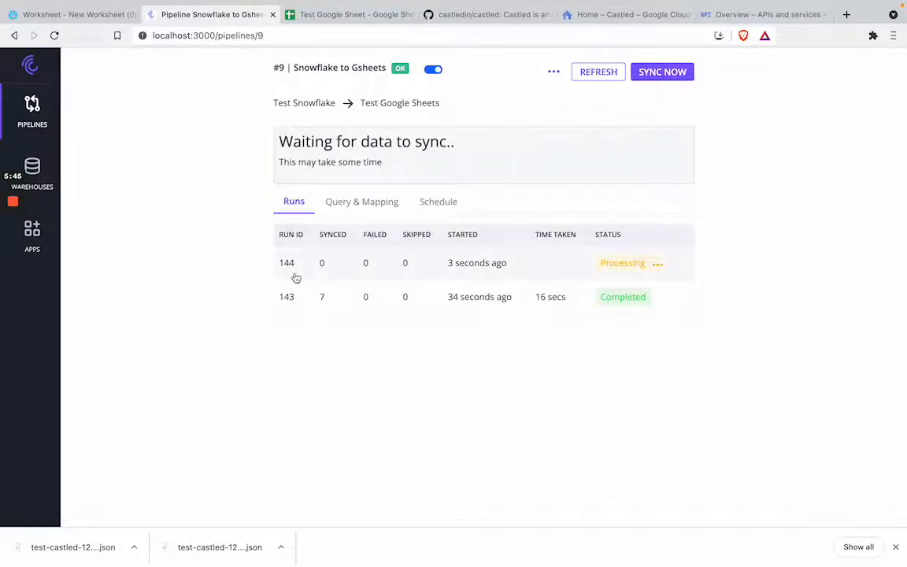